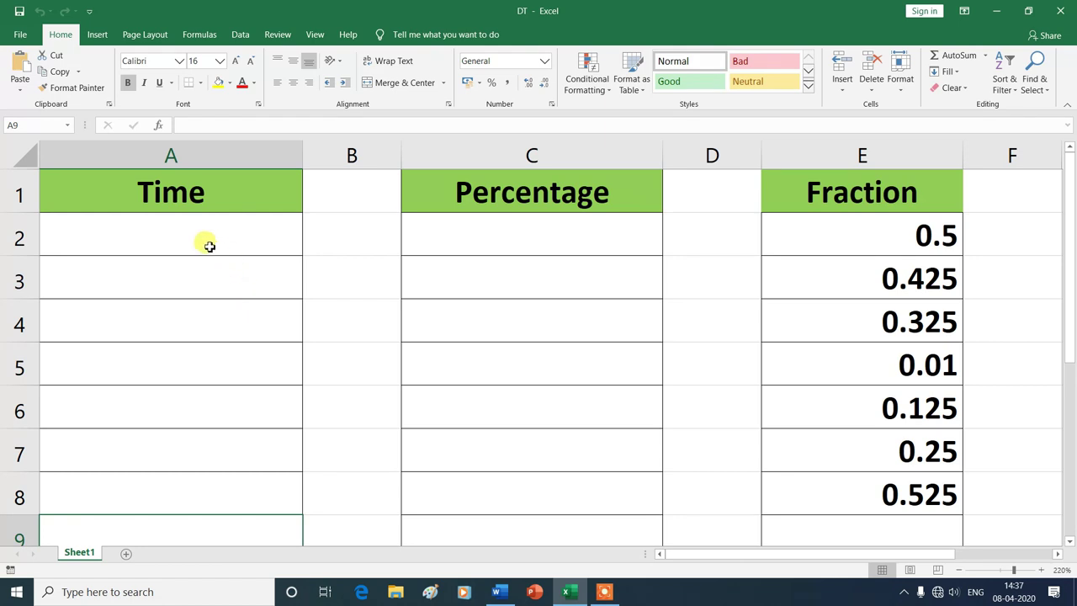
Step: Enter 10:15 in A2, fill hourly times down to 15:15 in A7, and select A2:A7
{"action": "key", "text": "Up"}
{"action": "key", "text": "Up"}
{"action": "key", "text": "Up"}
{"action": "key", "text": "Up"}
{"action": "key", "text": "Up"}
{"action": "key", "text": "Up"}
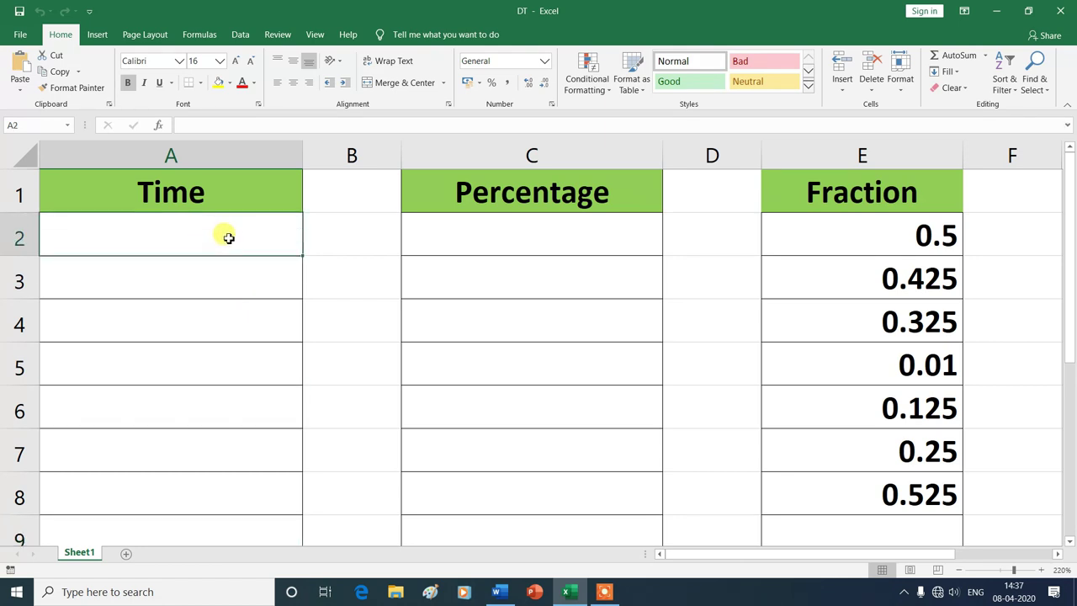
{"action": "type", "text": "10:"}
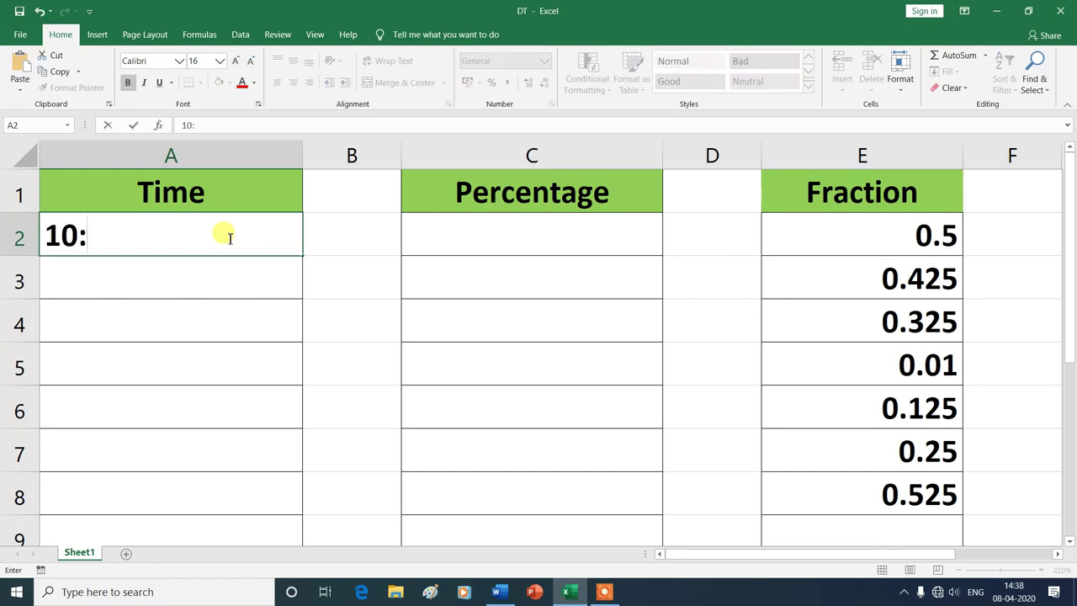
{"action": "type", "text": "15"}
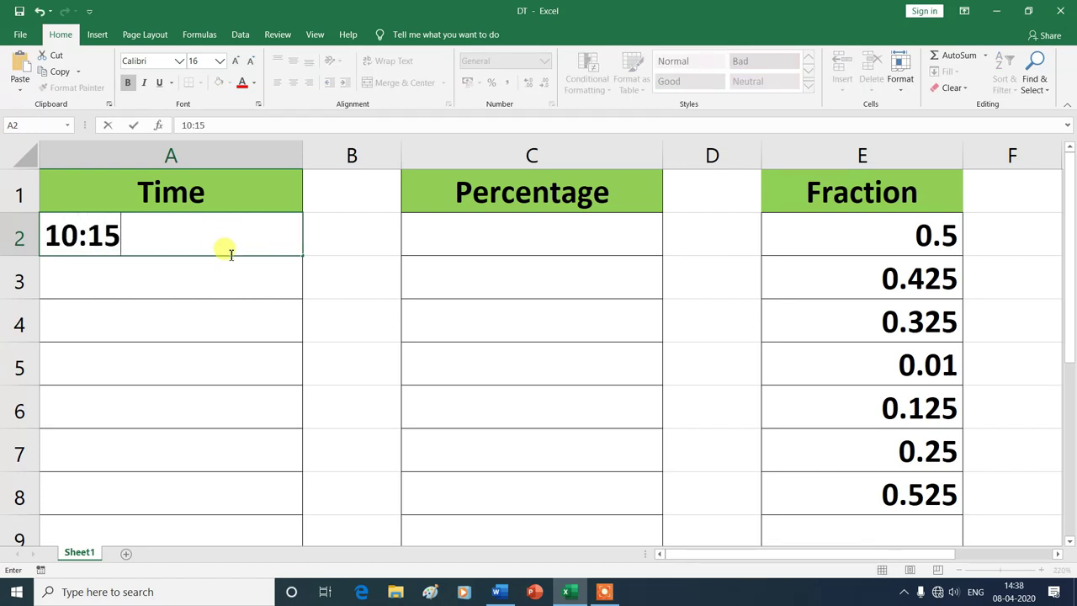
{"action": "left_click", "coordinate": [268, 270]}
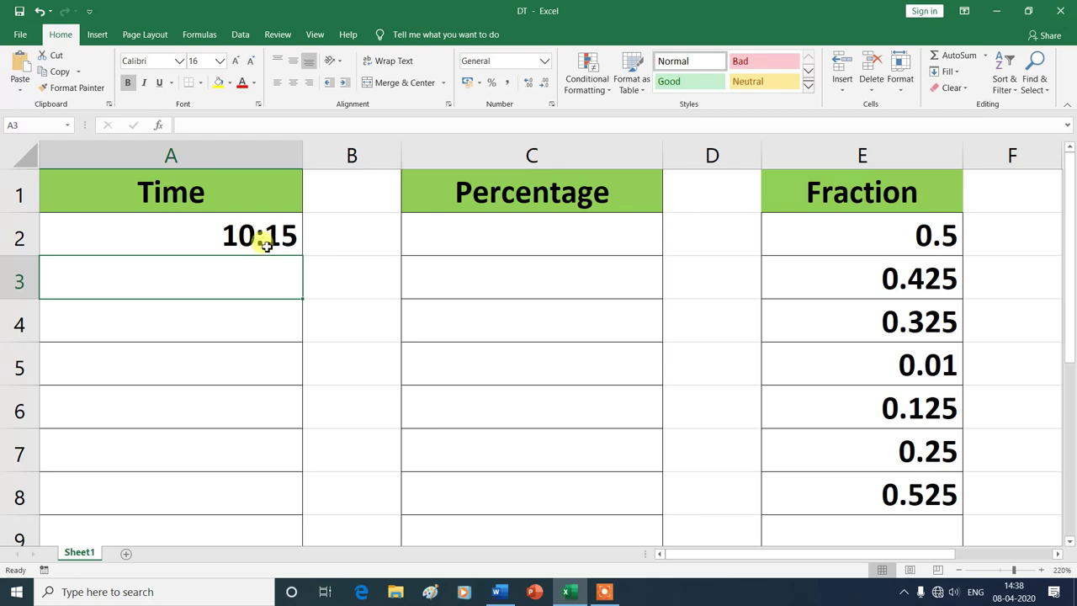
{"action": "left_click", "coordinate": [270, 235]}
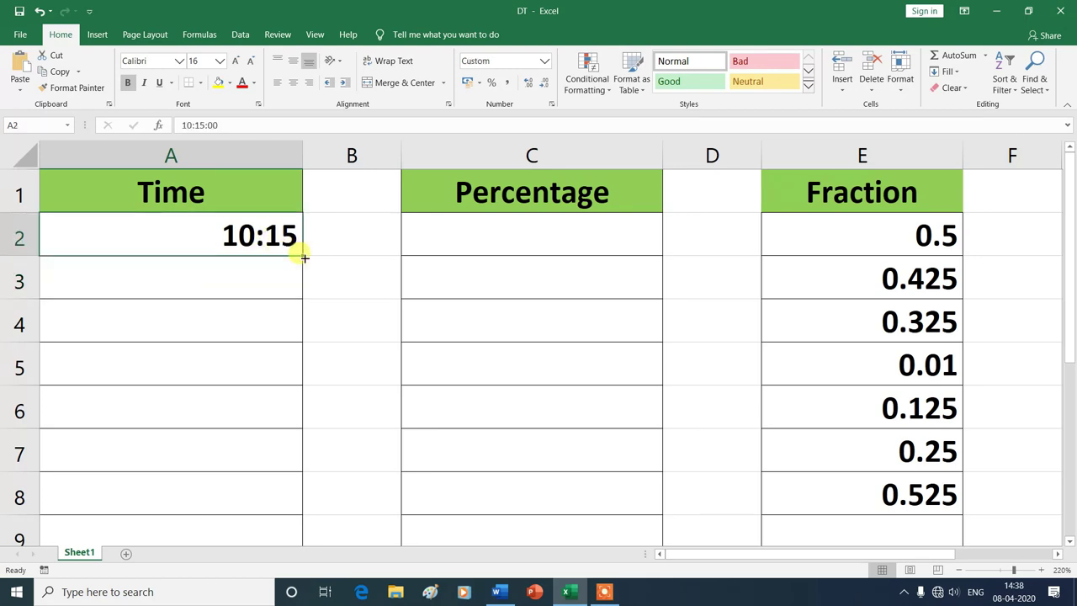
{"action": "left_click_drag", "start_coordinate": [301, 255], "coordinate": [300, 464]}
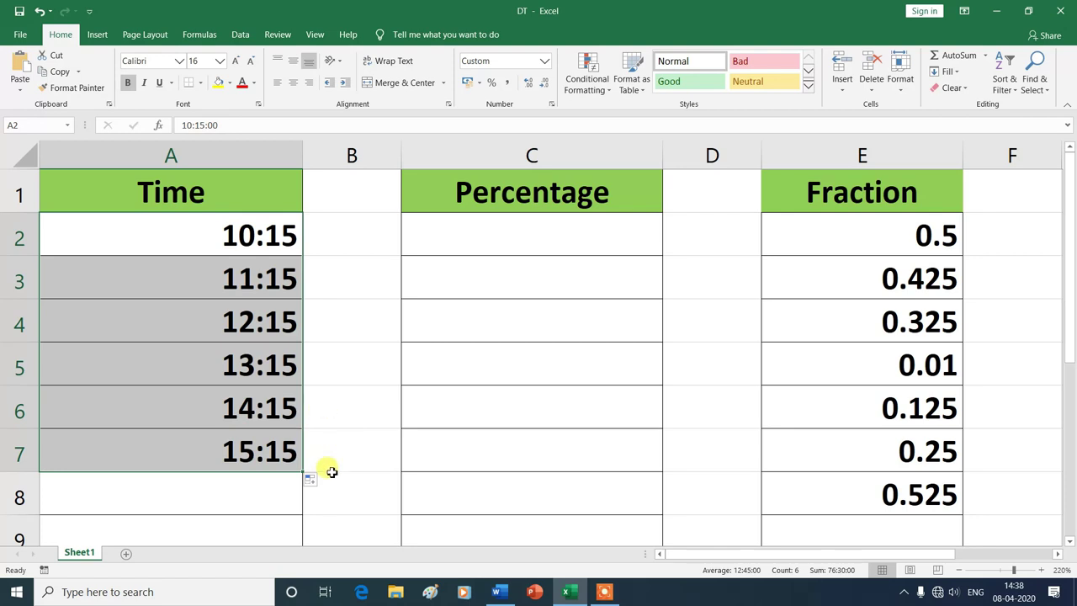
{"action": "left_click", "coordinate": [244, 531]}
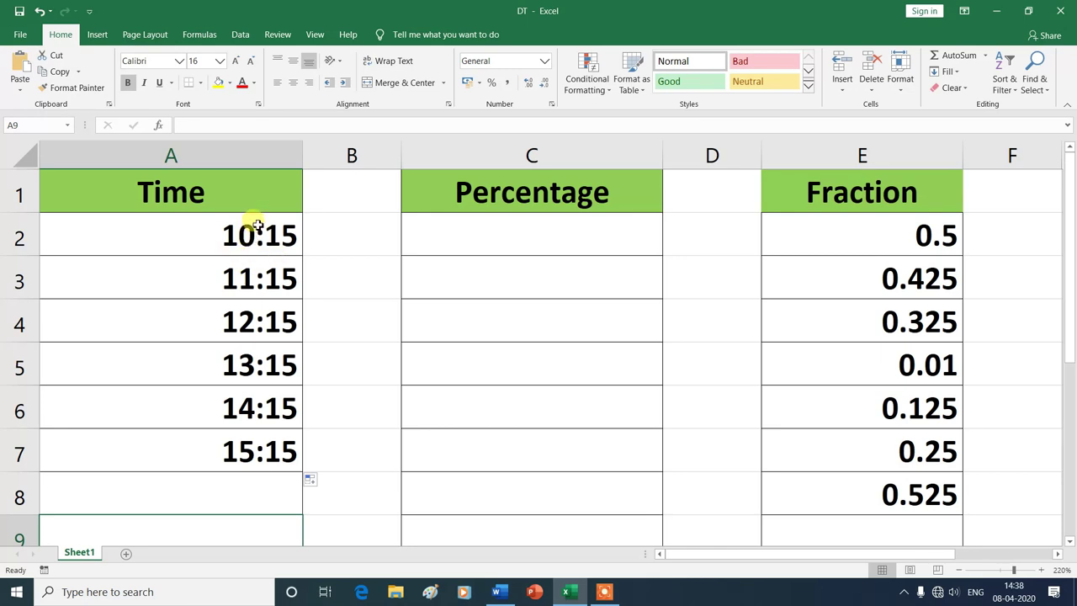
{"action": "left_click_drag", "start_coordinate": [257, 226], "coordinate": [267, 450]}
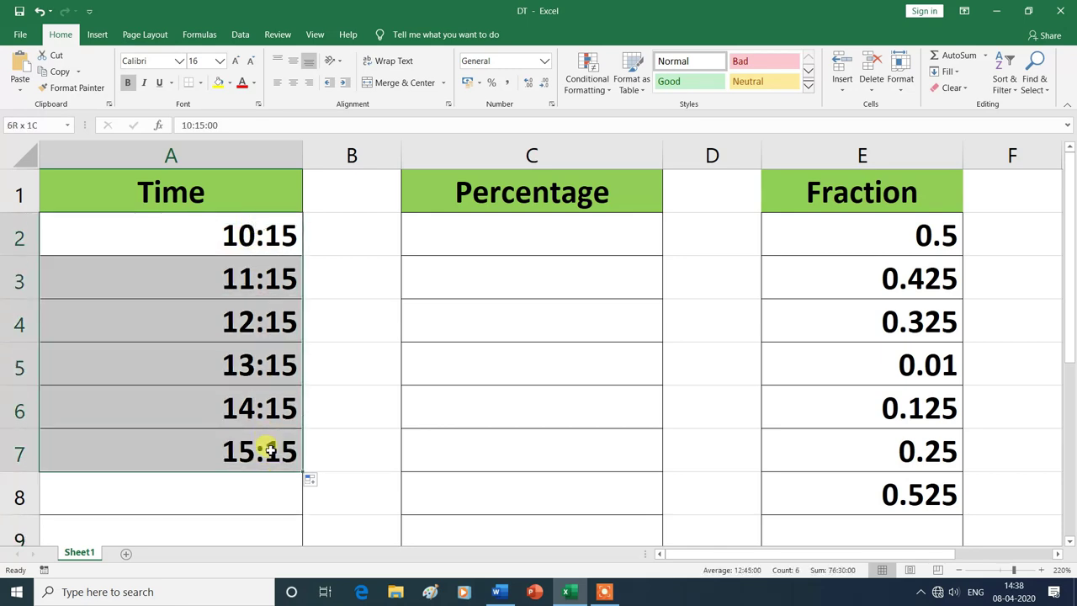
Step: Apply the 13:30:55 time format so A2:A7 read 10:15:00 through 15:15:00
{"action": "left_click", "coordinate": [544, 65]}
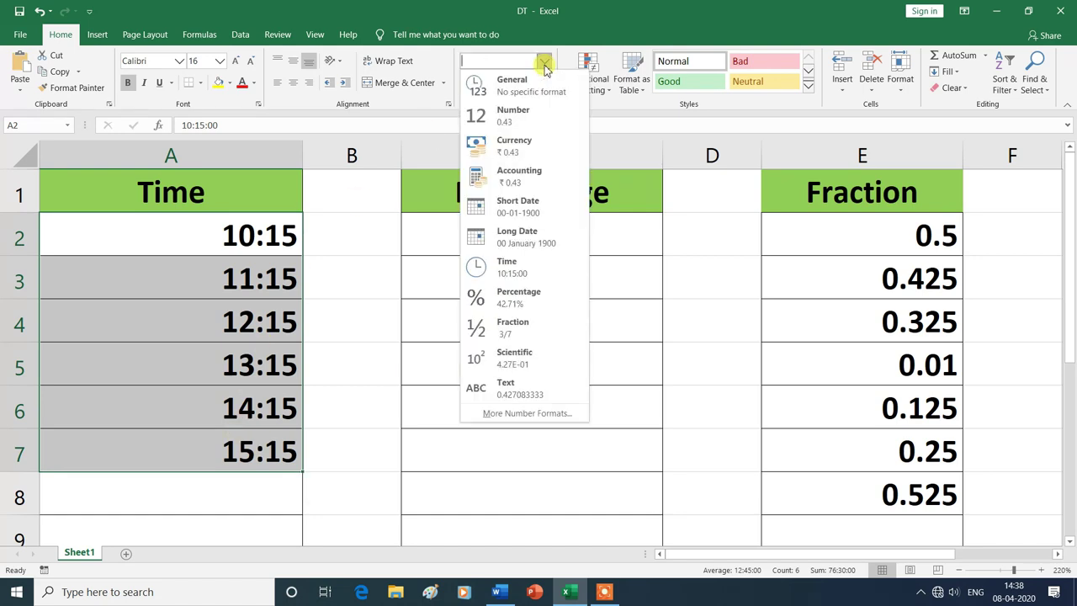
{"action": "left_click", "coordinate": [530, 414]}
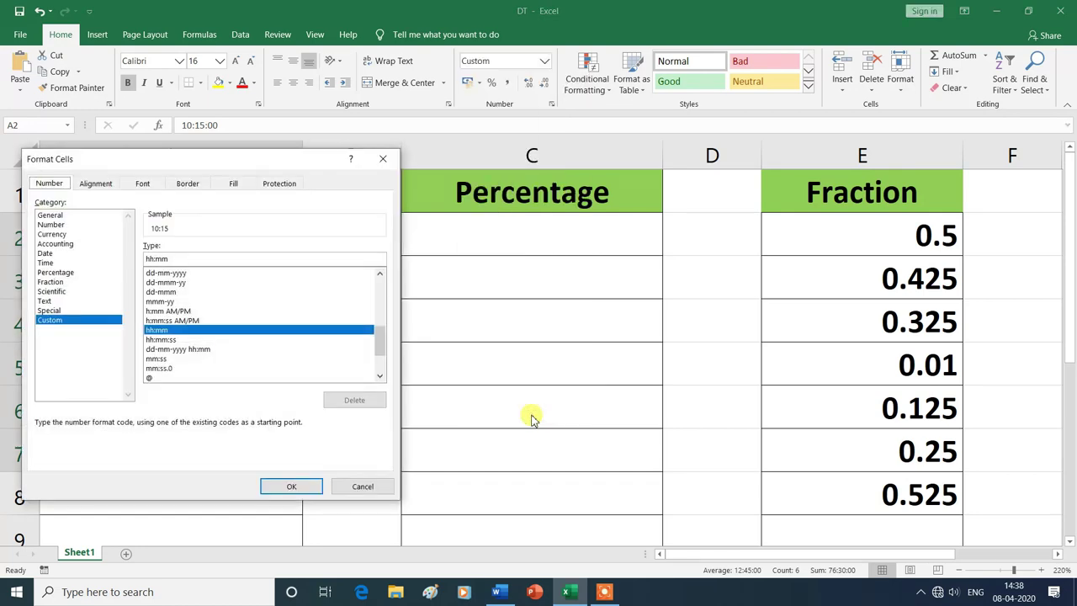
{"action": "left_click", "coordinate": [47, 263]}
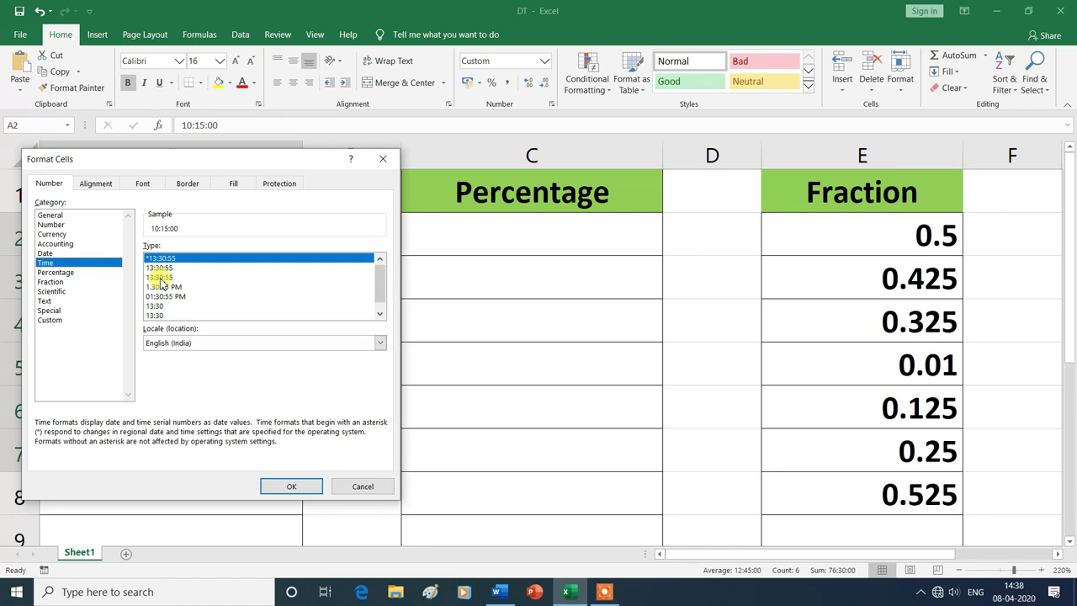
{"action": "left_click", "coordinate": [162, 278]}
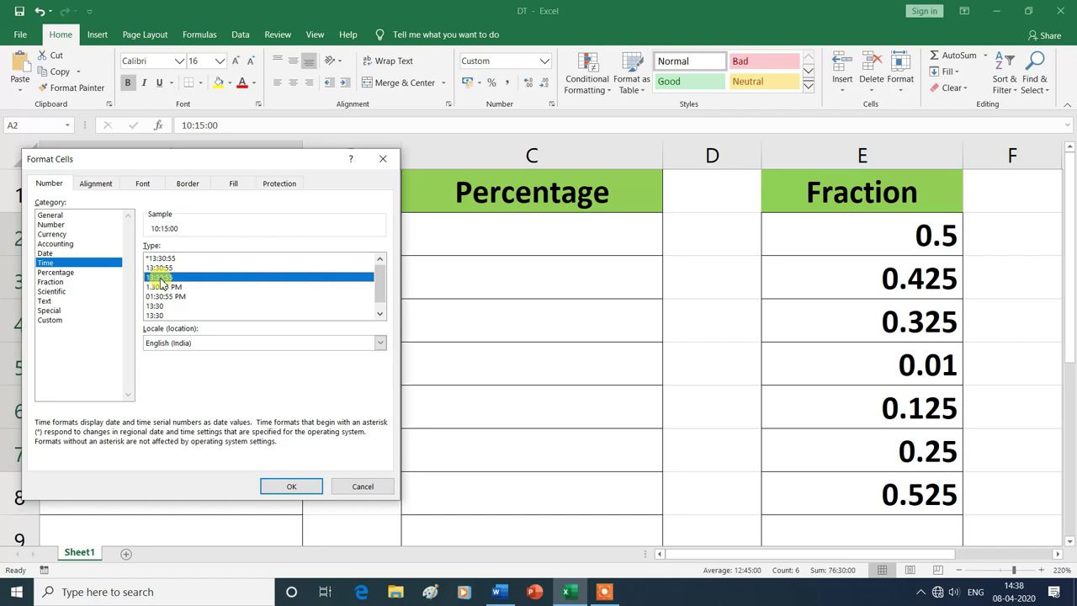
{"action": "left_click", "coordinate": [294, 486]}
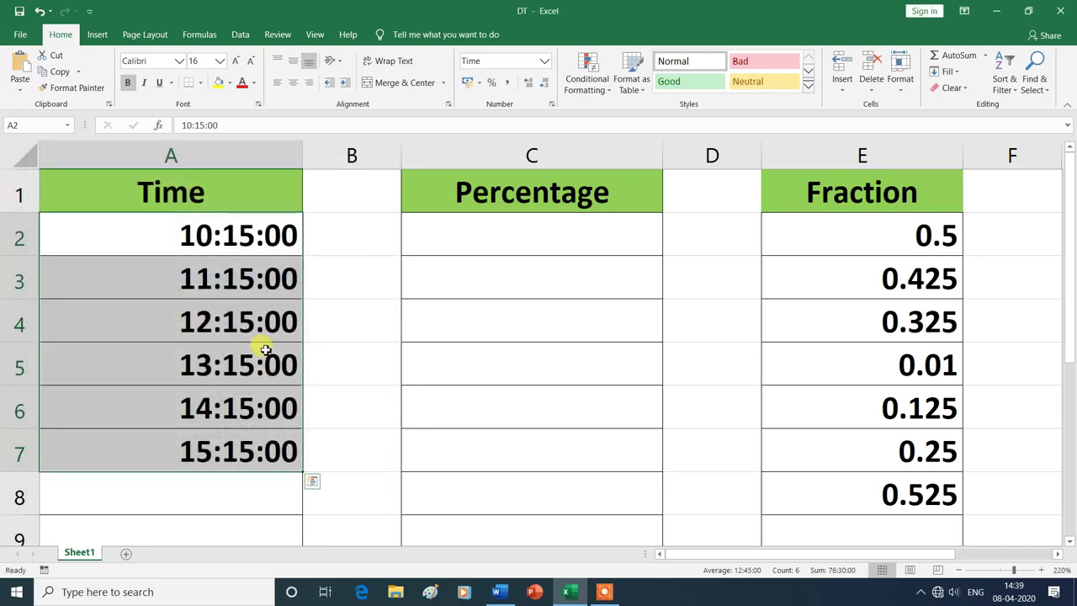
{"action": "left_click", "coordinate": [240, 532]}
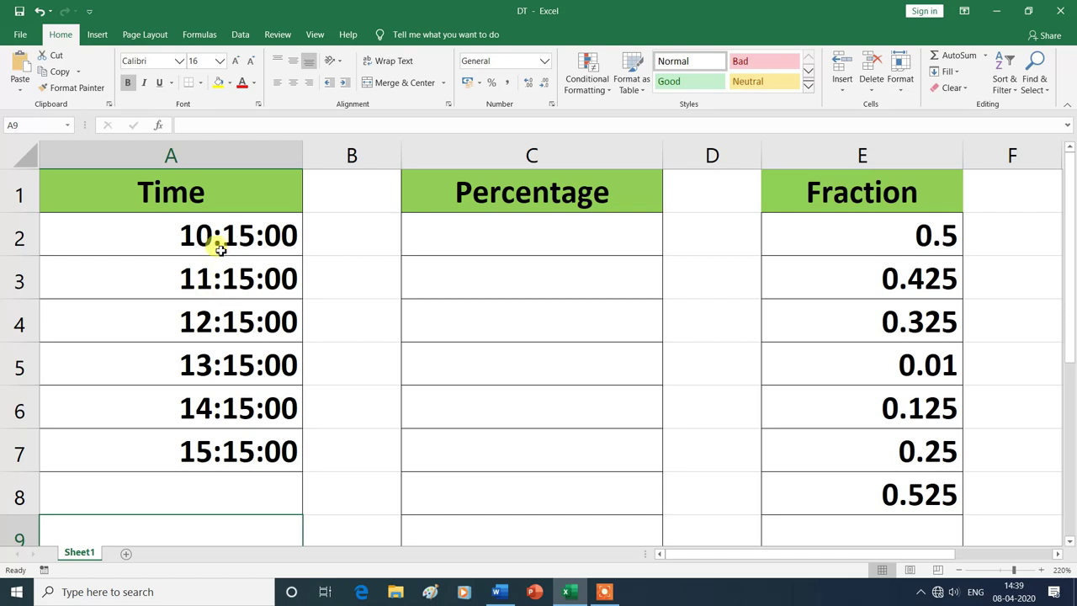
Step: Switch A2:A7 to the 01:30:55 PM format, showing 10:15:00 AM to 03:15:00 PM
{"action": "left_click_drag", "start_coordinate": [220, 231], "coordinate": [227, 454]}
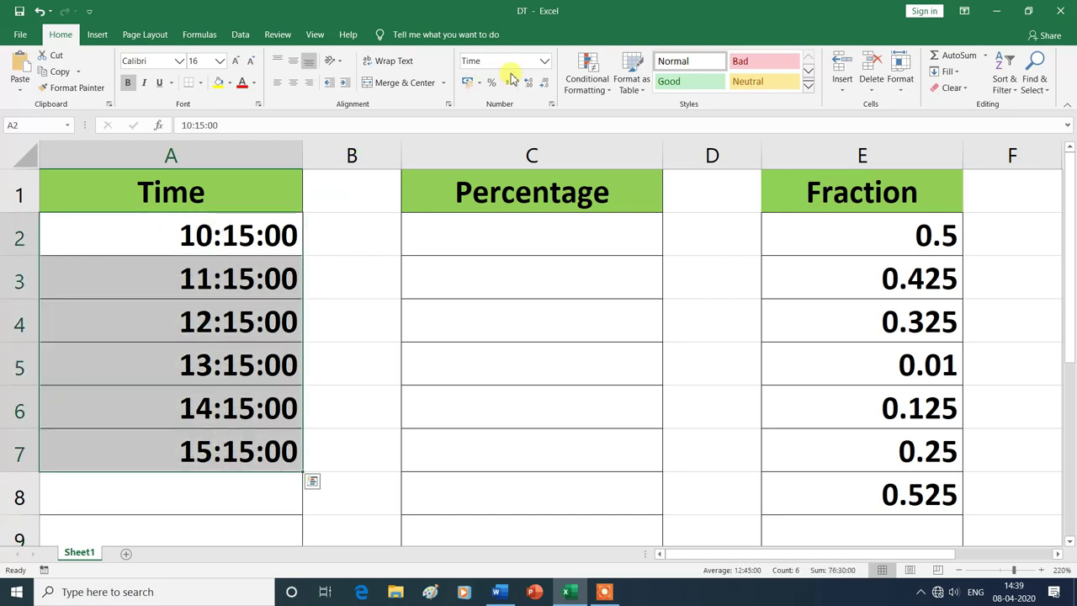
{"action": "left_click", "coordinate": [544, 61]}
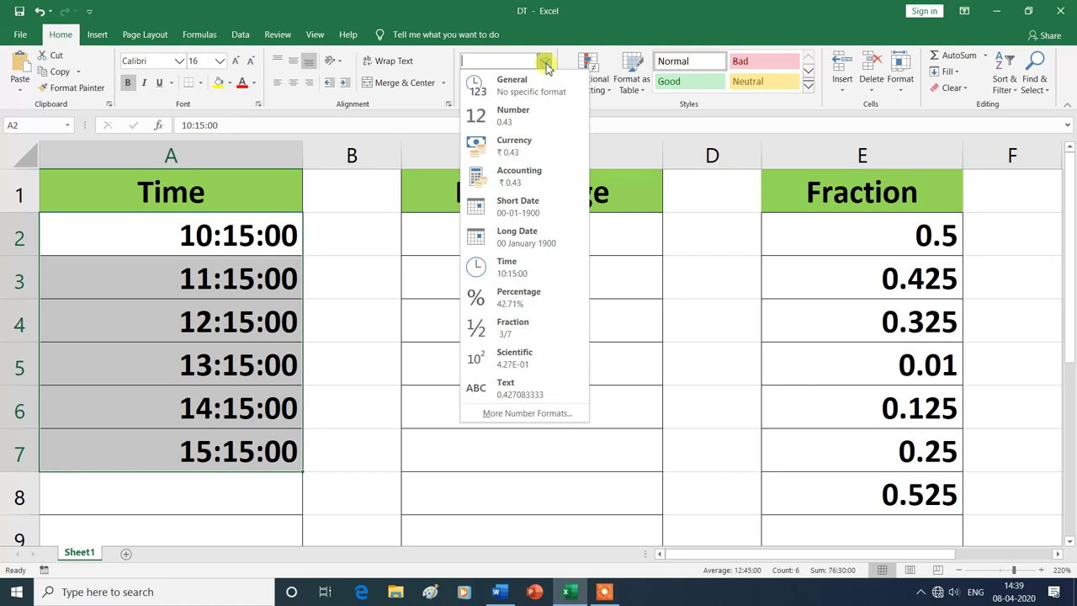
{"action": "left_click", "coordinate": [527, 413]}
{"action": "left_click_drag", "start_coordinate": [250, 160], "coordinate": [582, 155]}
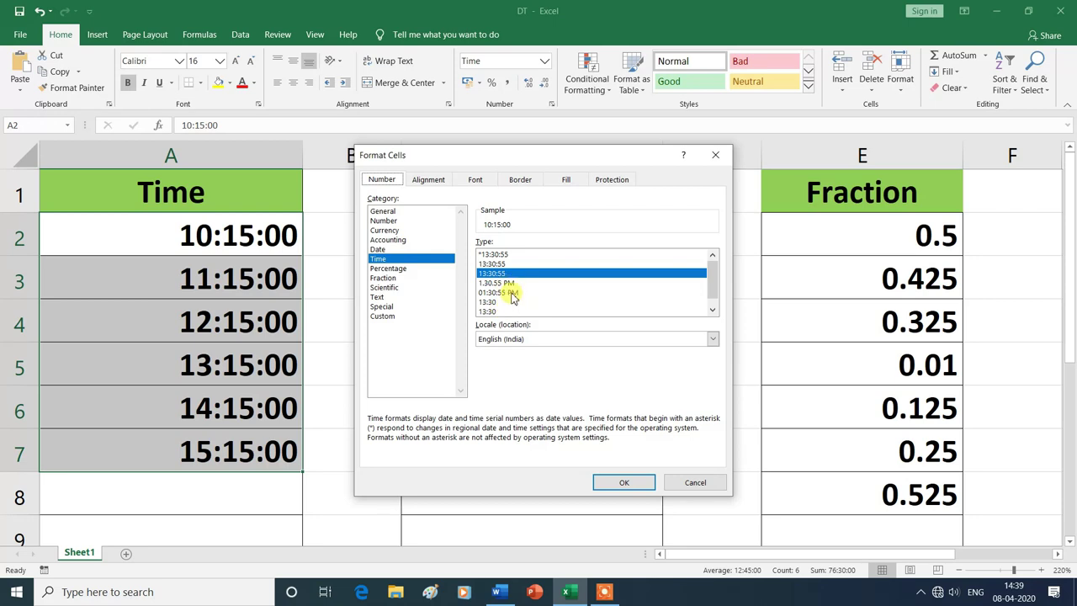
{"action": "left_click", "coordinate": [510, 292]}
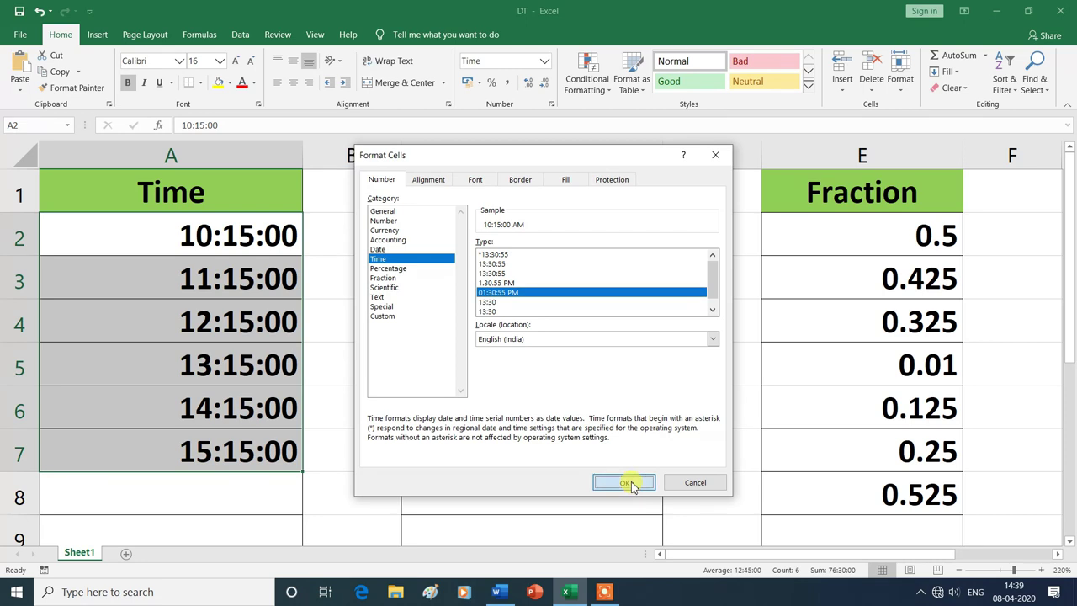
{"action": "left_click", "coordinate": [628, 482]}
{"action": "key", "text": "ctrl+Down"}
{"action": "key", "text": "Down"}
{"action": "key", "text": "Down"}
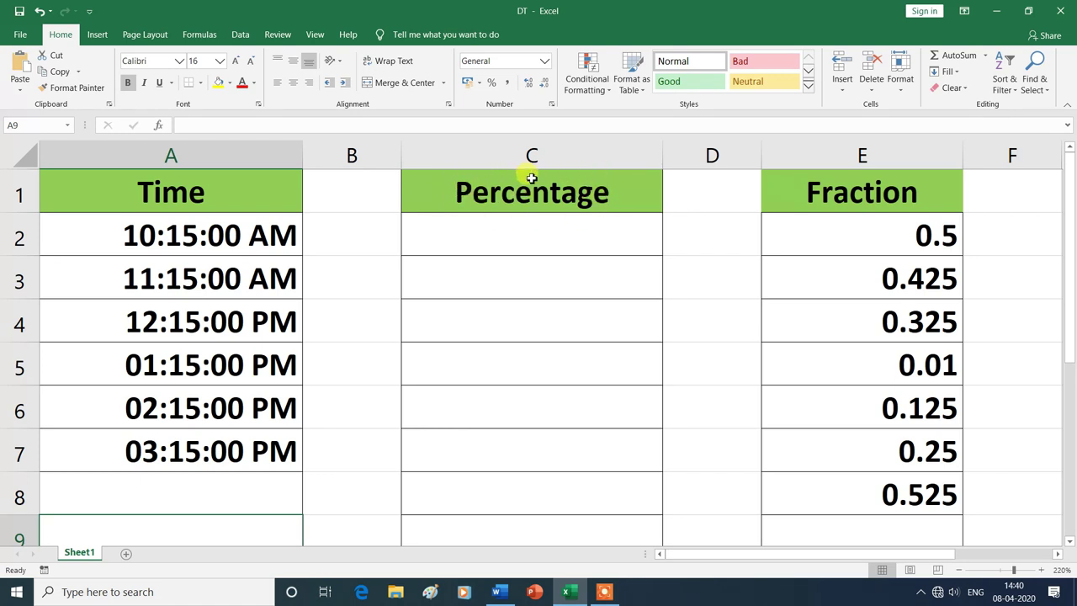
Step: Enter 50 in C2 and 60 in C3, then extend the series to 100 in C7
{"action": "left_click", "coordinate": [568, 237]}
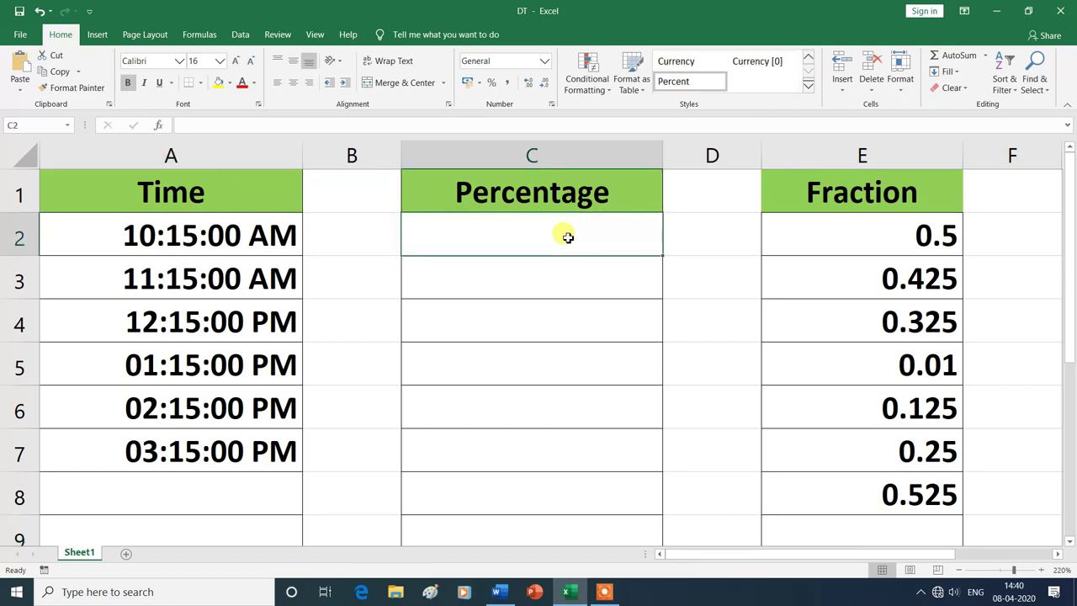
{"action": "type", "text": "50"}
{"action": "key", "text": "Return"}
{"action": "type", "text": "60"}
{"action": "key", "text": "Return"}
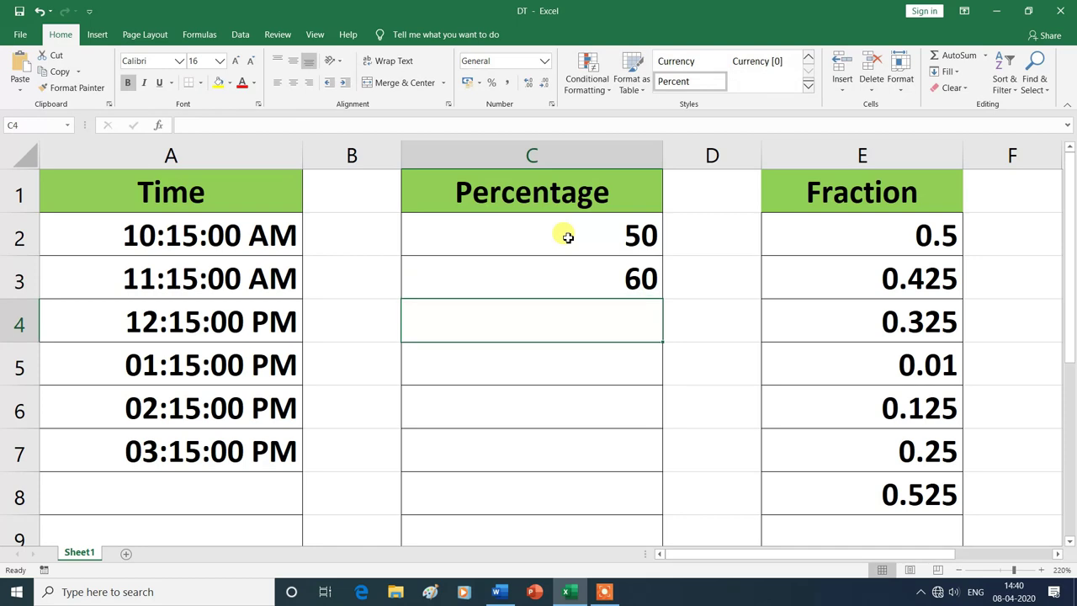
{"action": "left_click_drag", "start_coordinate": [608, 233], "coordinate": [670, 461]}
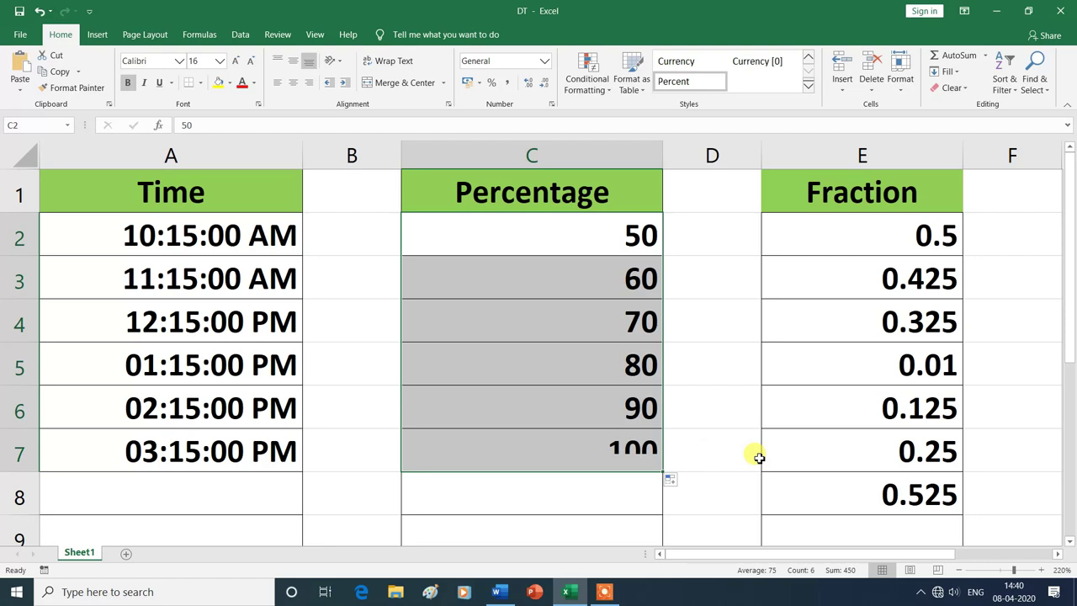
{"action": "left_click", "coordinate": [571, 525]}
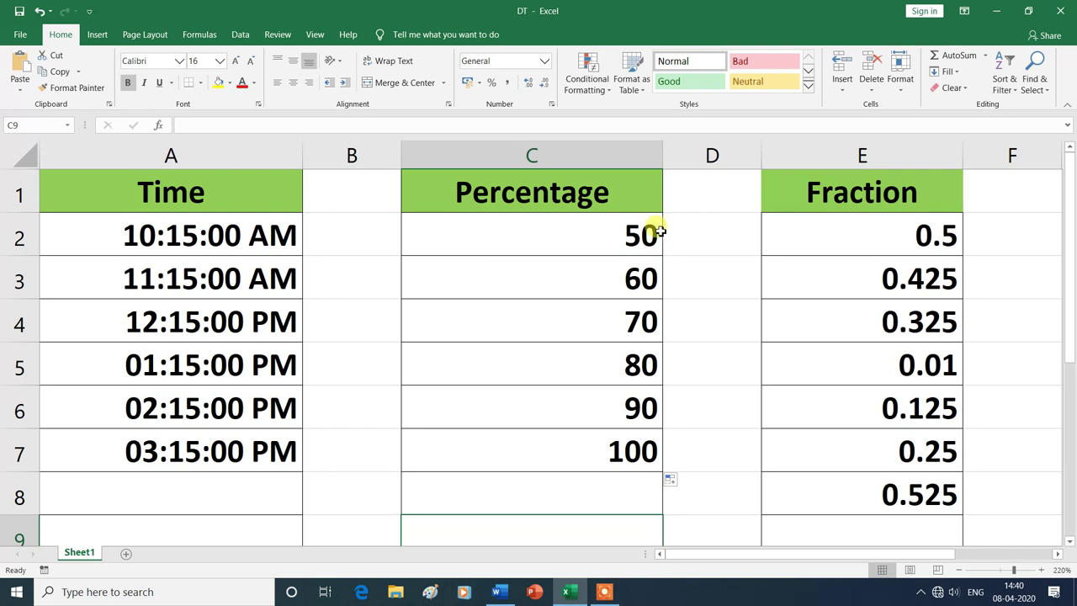
{"action": "left_click", "coordinate": [644, 239]}
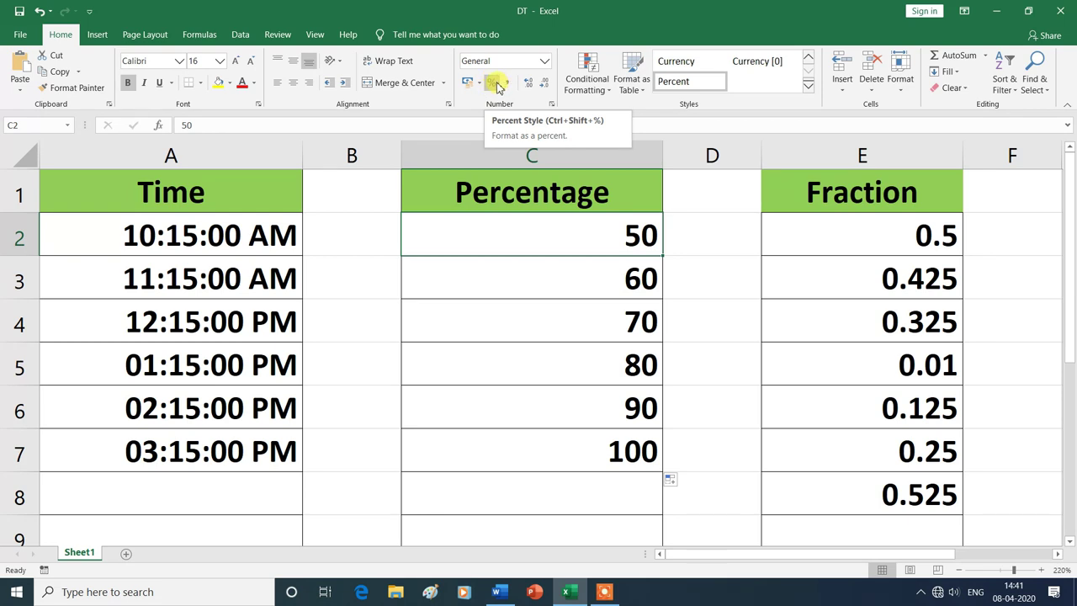
{"action": "left_click", "coordinate": [494, 82]}
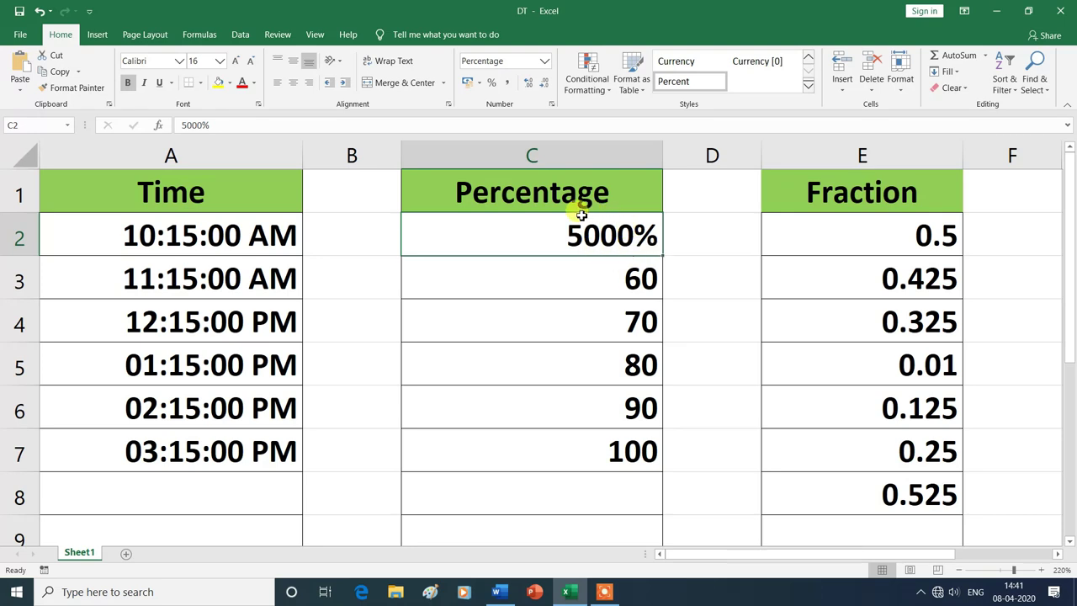
{"action": "key", "text": "ctrl+z"}
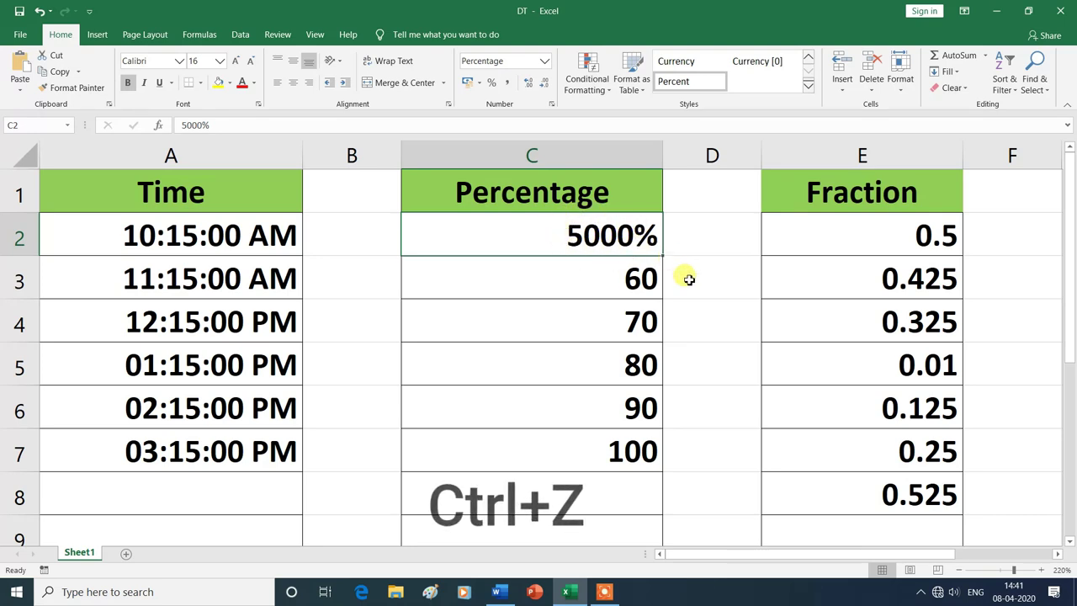
{"action": "key", "text": "ctrl+z"}
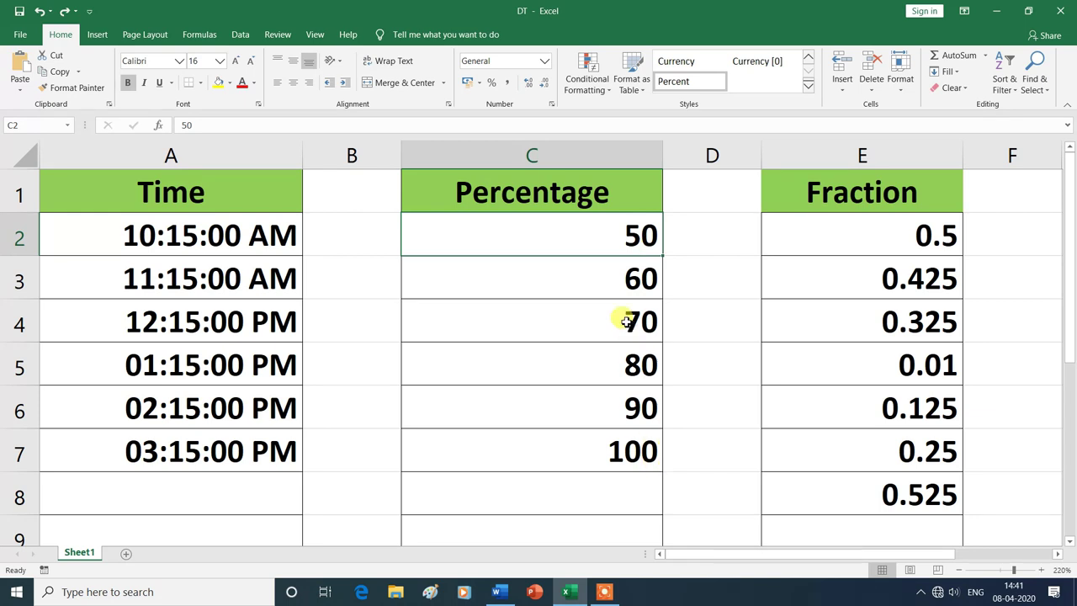
{"action": "left_click_drag", "start_coordinate": [603, 234], "coordinate": [607, 458]}
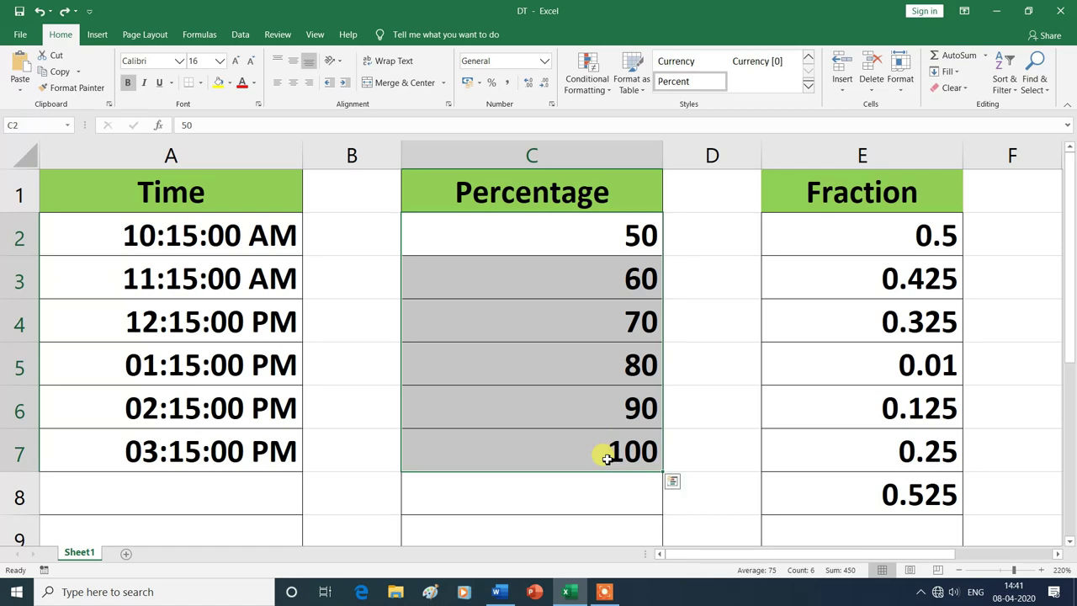
Step: Give the Percentage cells the custom format 0\% so they display 50% to 100%
{"action": "left_click", "coordinate": [544, 65]}
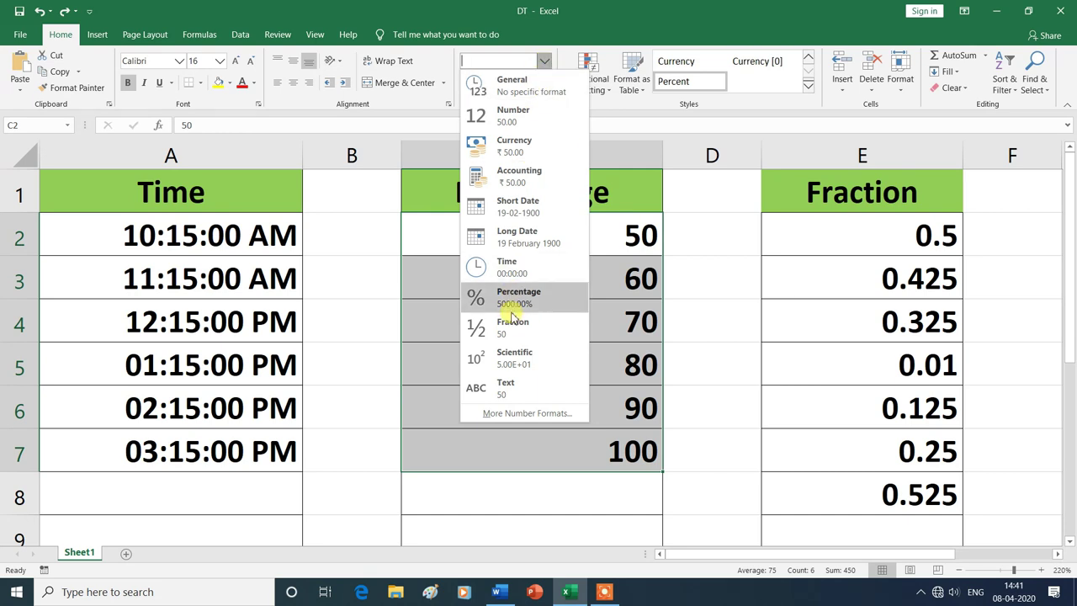
{"action": "left_click", "coordinate": [512, 414]}
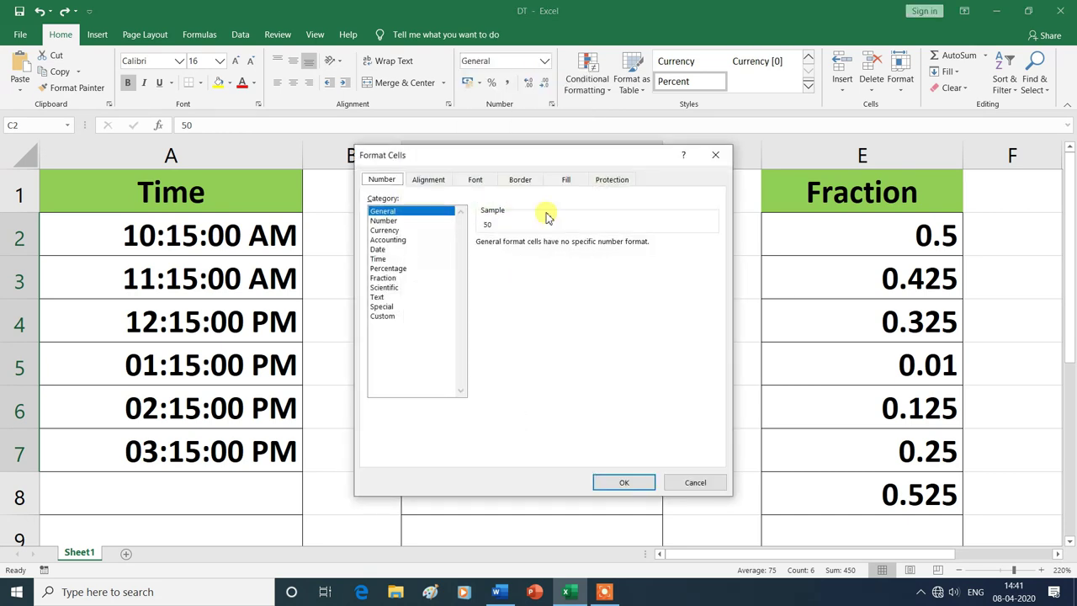
{"action": "left_click_drag", "start_coordinate": [572, 156], "coordinate": [283, 166]}
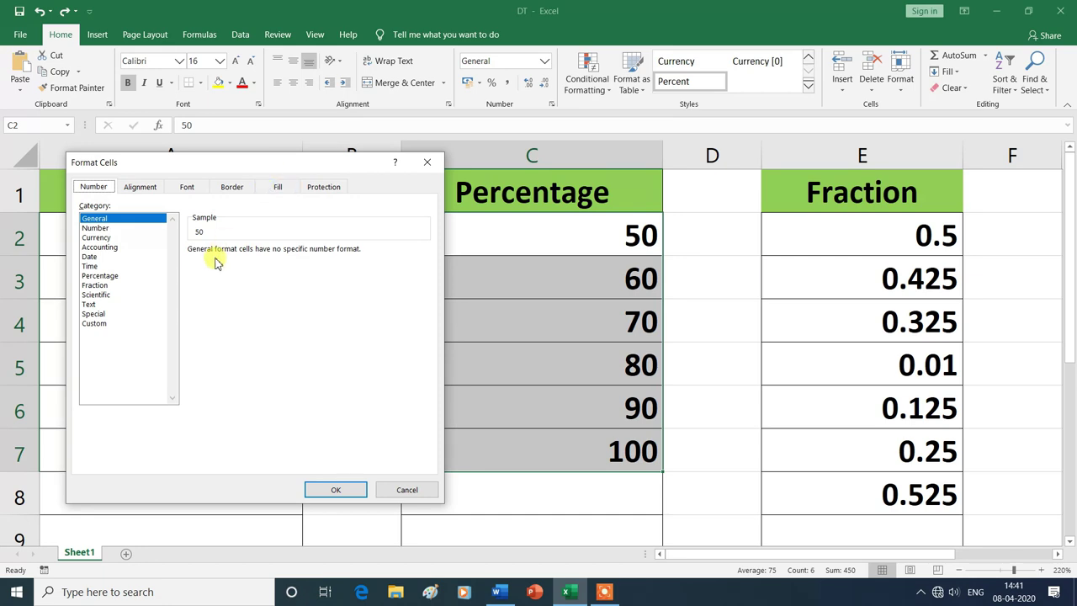
{"action": "left_click", "coordinate": [94, 324]}
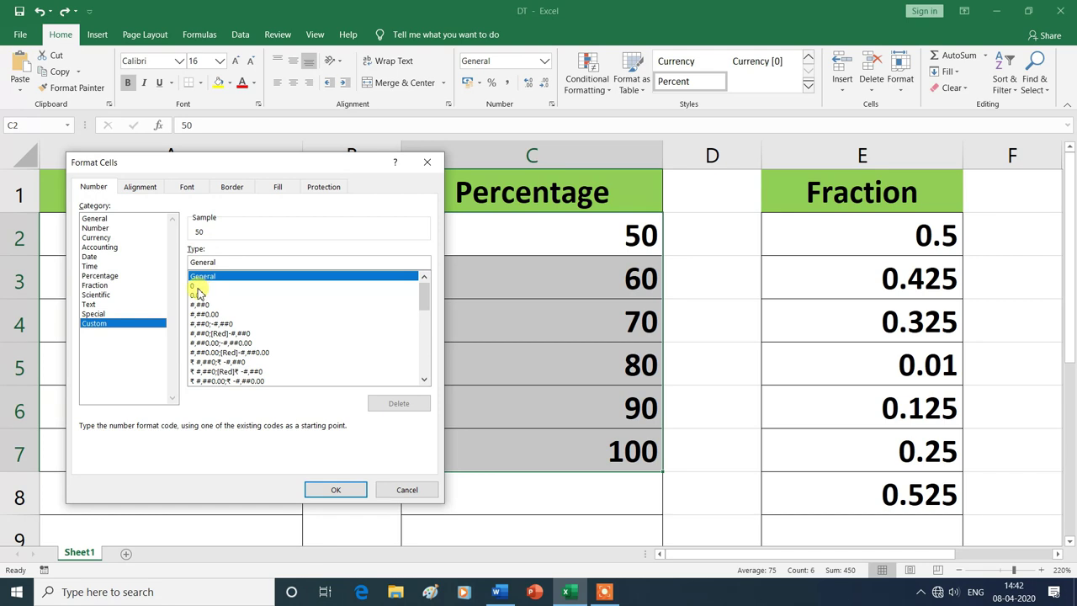
{"action": "left_click", "coordinate": [193, 286]}
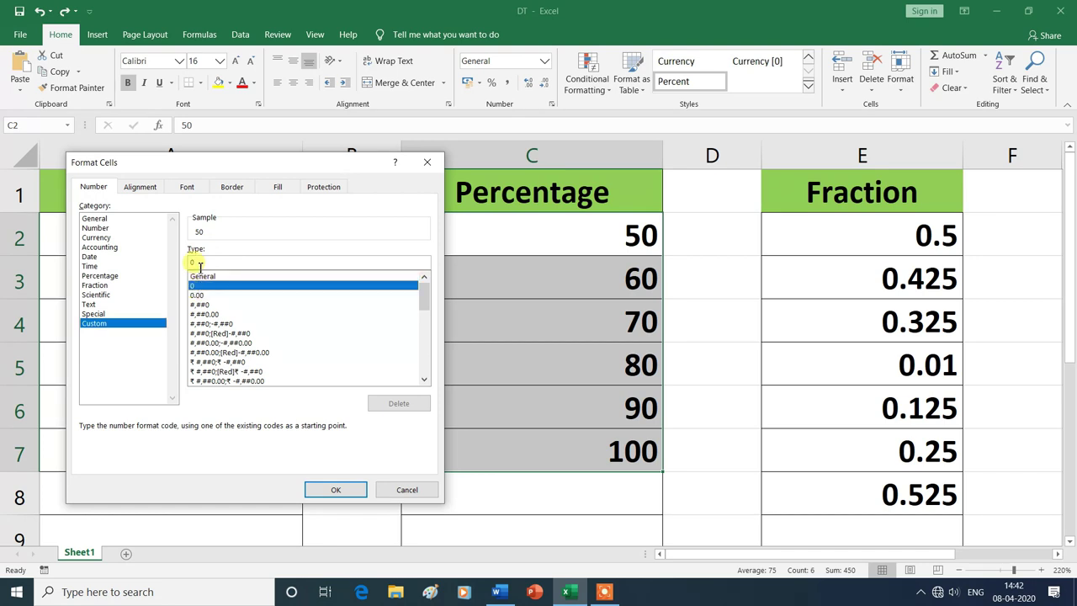
{"action": "left_click", "coordinate": [198, 263]}
{"action": "type", "text": "\\%"}
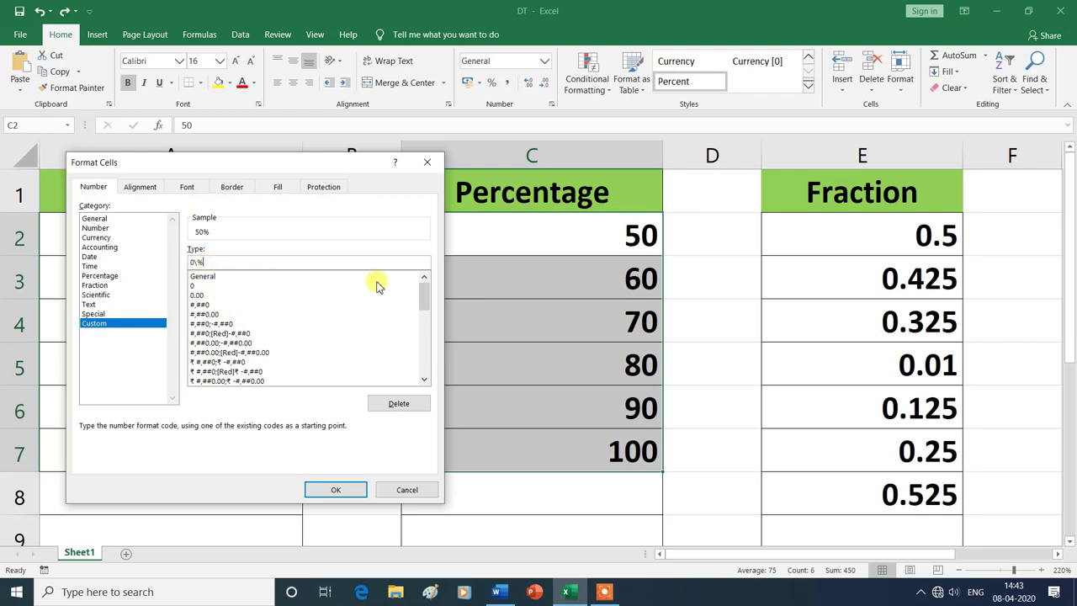
{"action": "left_click", "coordinate": [336, 491]}
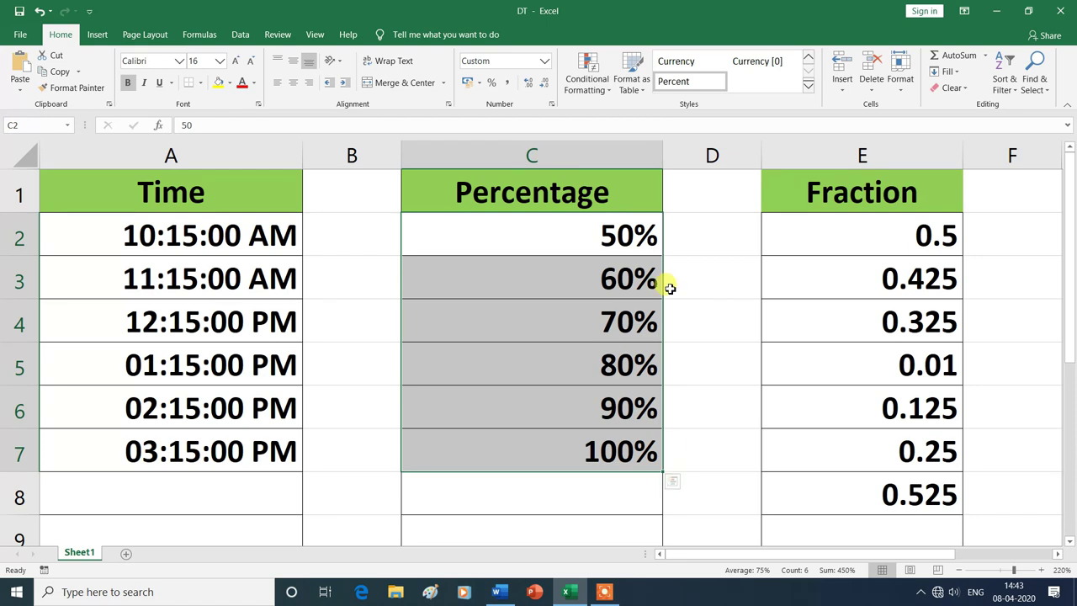
{"action": "left_click", "coordinate": [273, 533]}
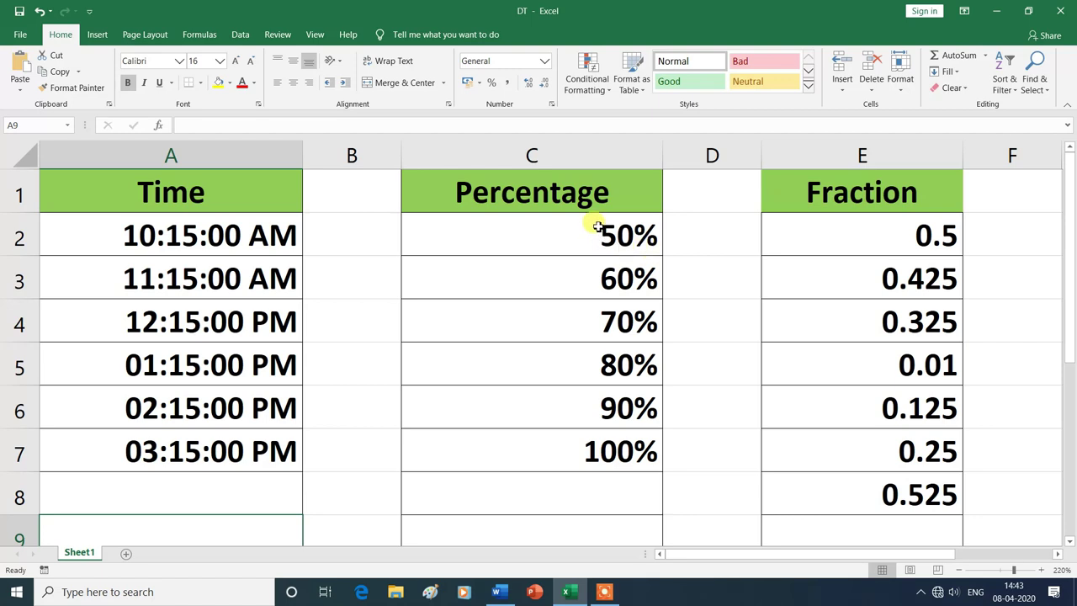
Step: Change C2:C7's custom code to 0.00\%, showing 50.00% through 100.00%
{"action": "left_click_drag", "start_coordinate": [596, 227], "coordinate": [613, 443]}
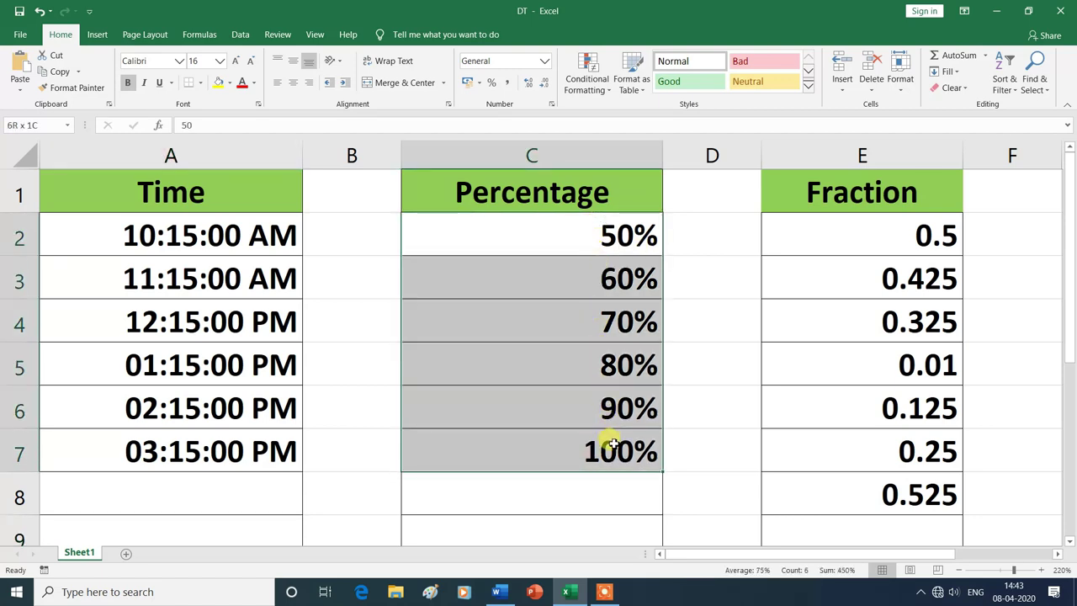
{"action": "left_click", "coordinate": [545, 66]}
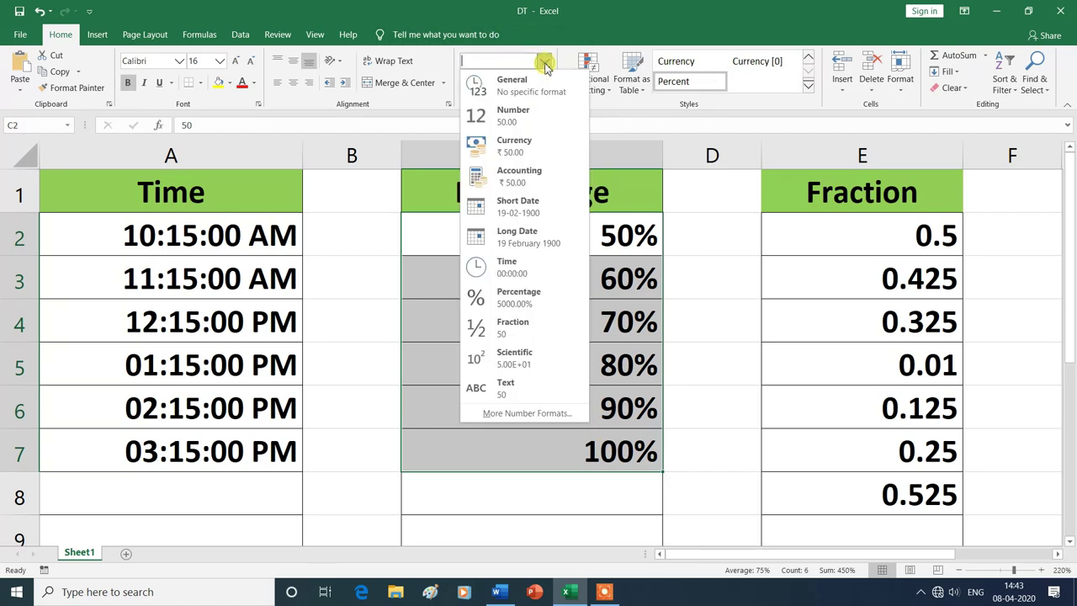
{"action": "left_click", "coordinate": [517, 413]}
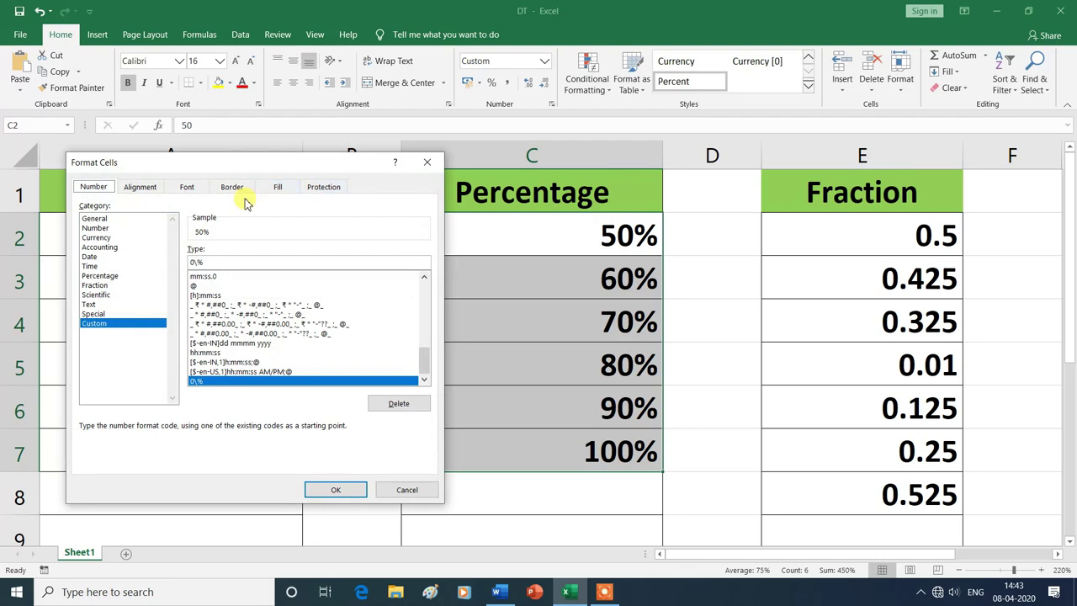
{"action": "left_click", "coordinate": [199, 261]}
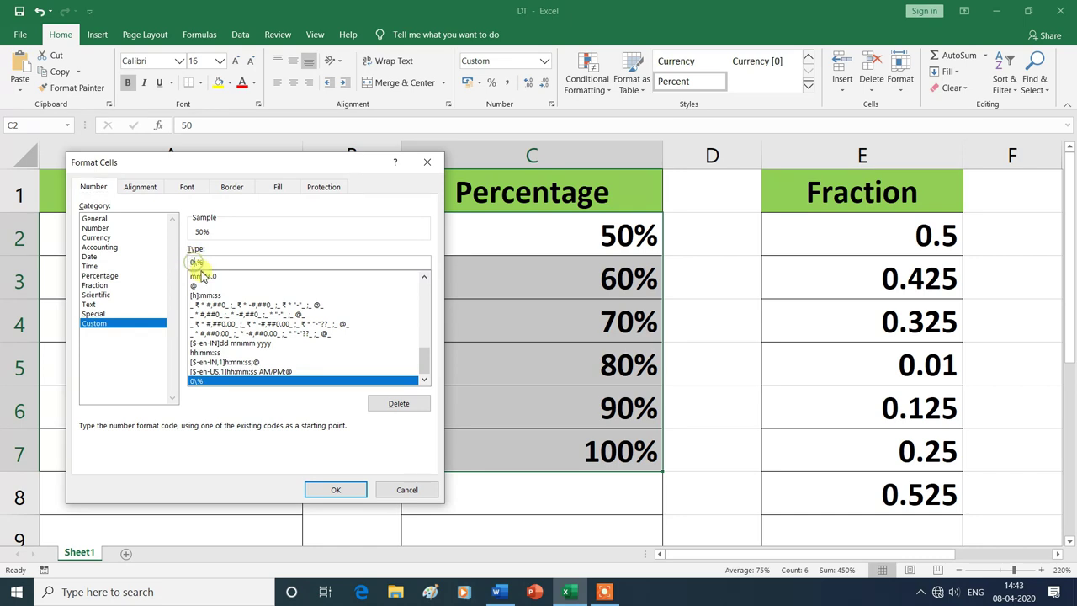
{"action": "type", "text": "."}
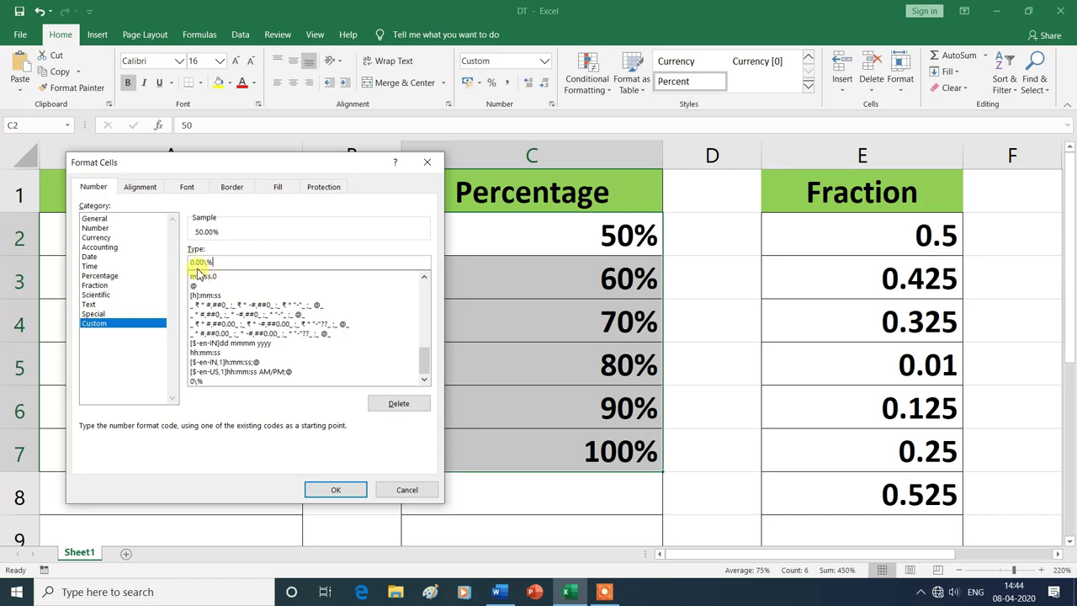
{"action": "left_click", "coordinate": [347, 497]}
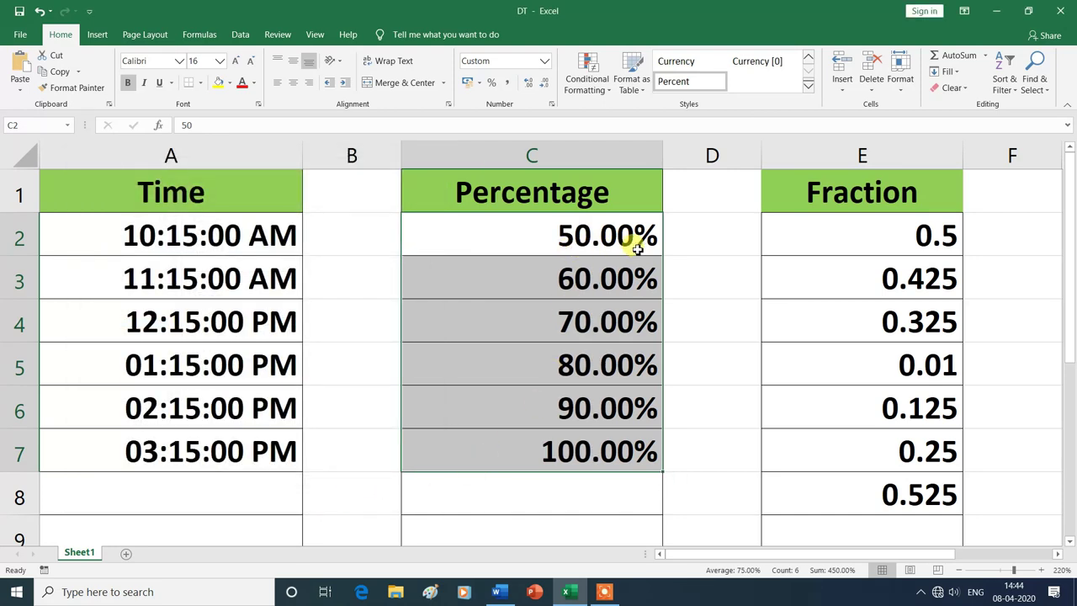
{"action": "left_click", "coordinate": [332, 535]}
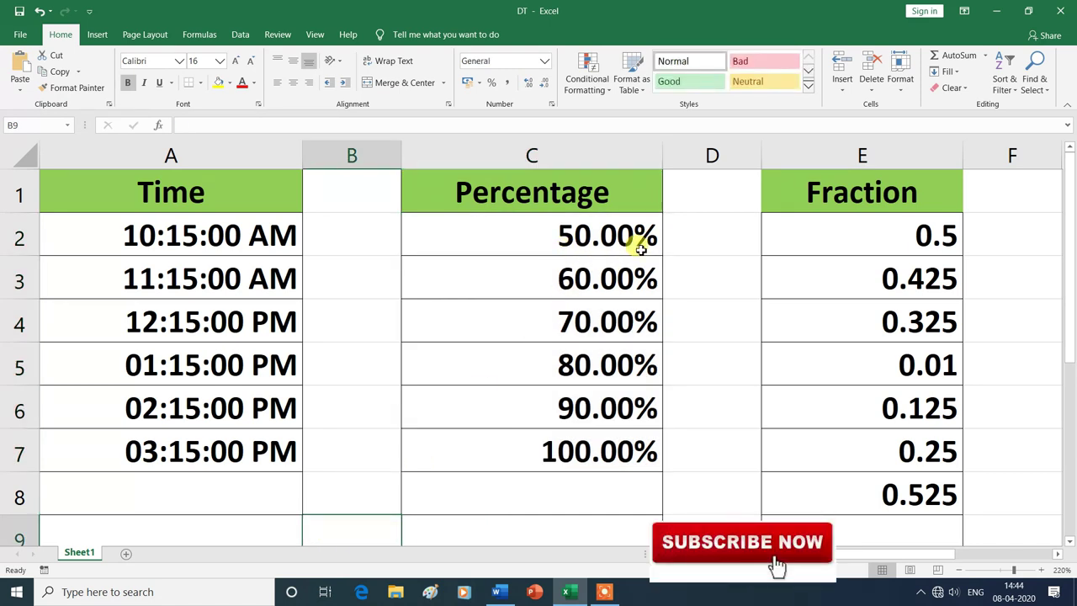
{"action": "key", "text": "Left"}
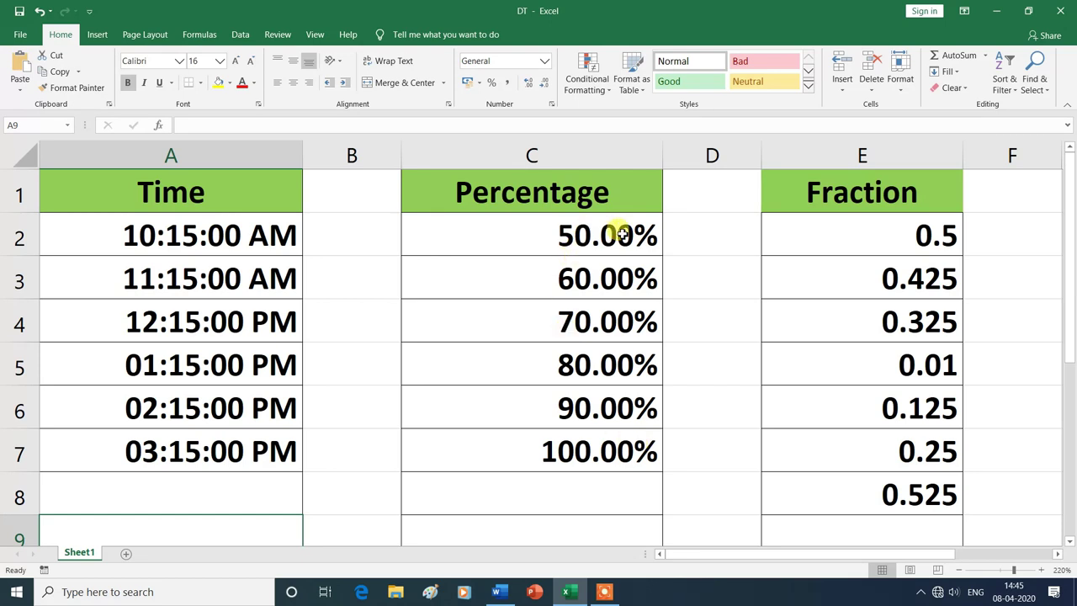
{"action": "left_click", "coordinate": [544, 242]}
{"action": "left_click_drag", "start_coordinate": [544, 242], "coordinate": [565, 454]}
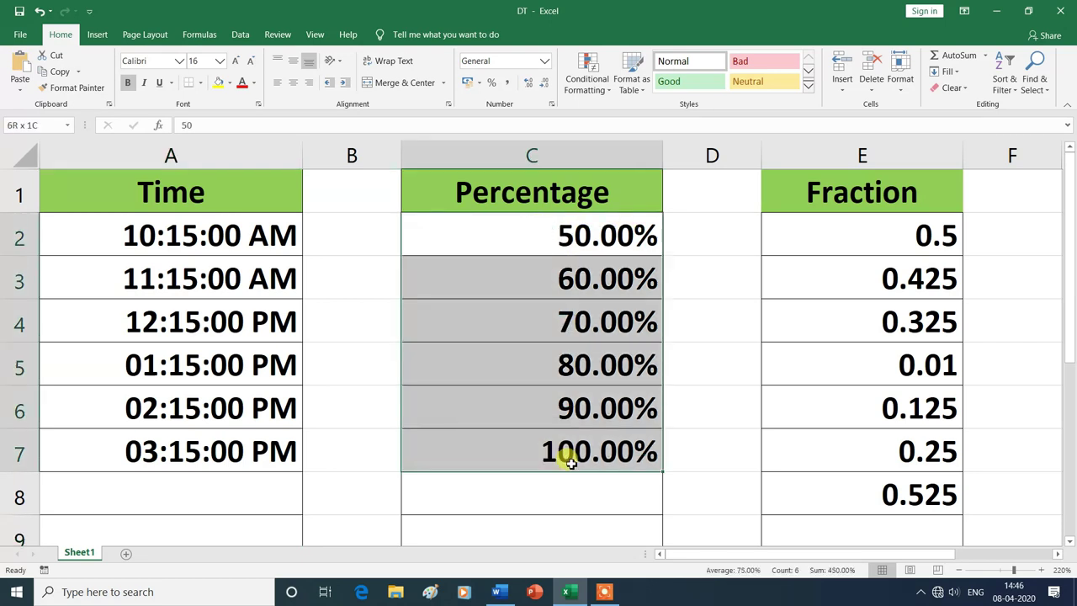
{"action": "left_click", "coordinate": [527, 85]}
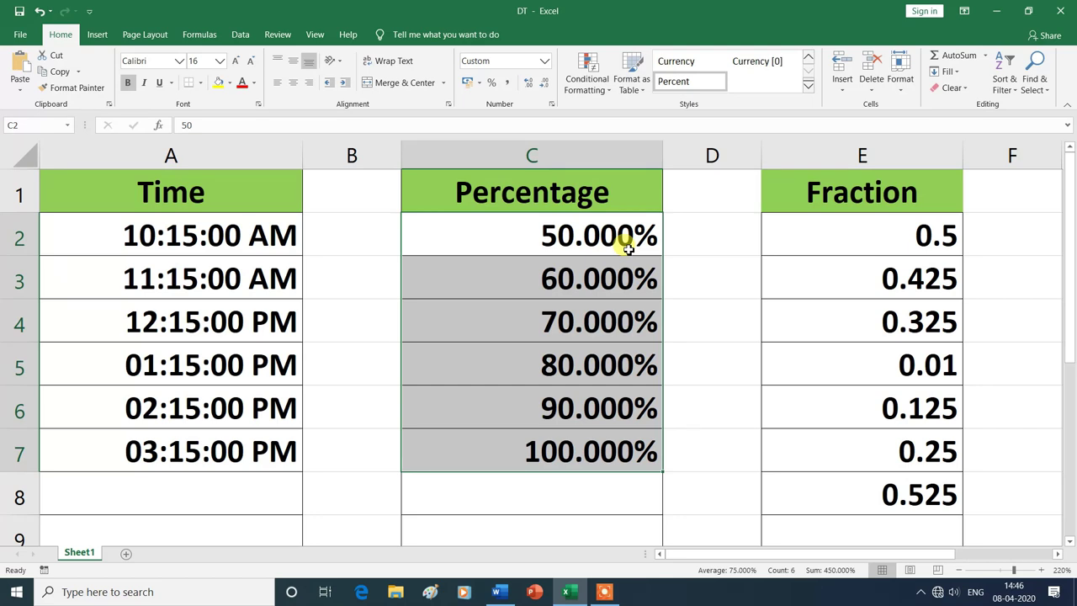
{"action": "left_click", "coordinate": [530, 85]}
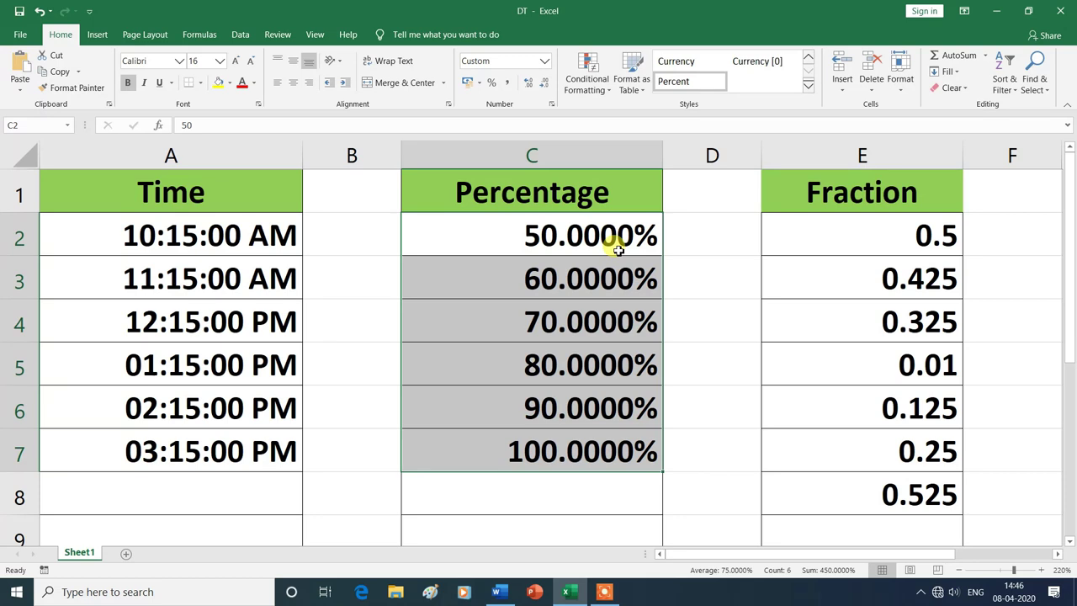
{"action": "left_click", "coordinate": [546, 84]}
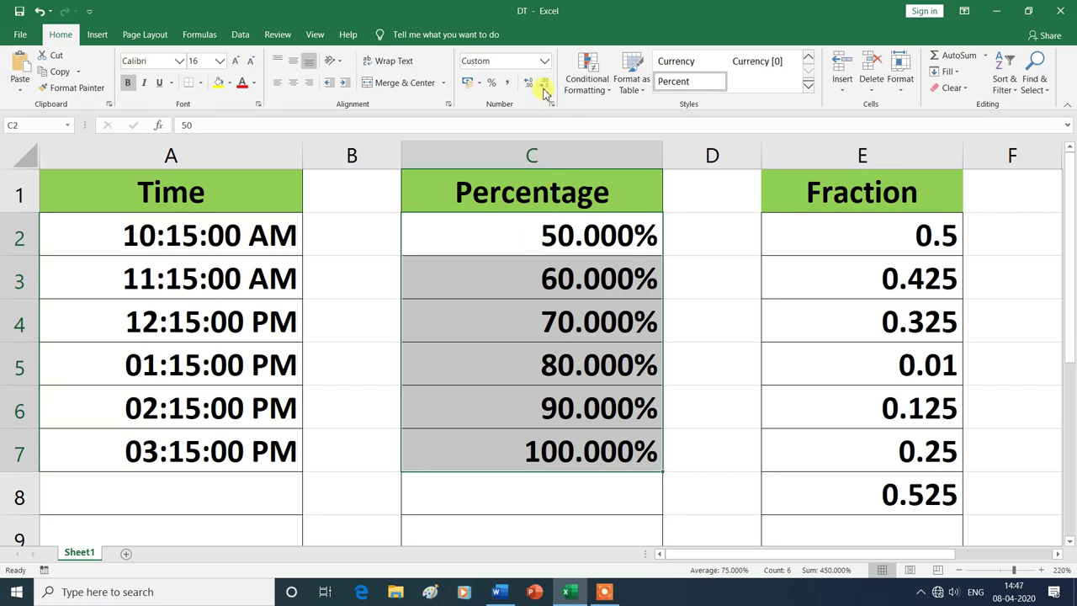
{"action": "left_click", "coordinate": [545, 87]}
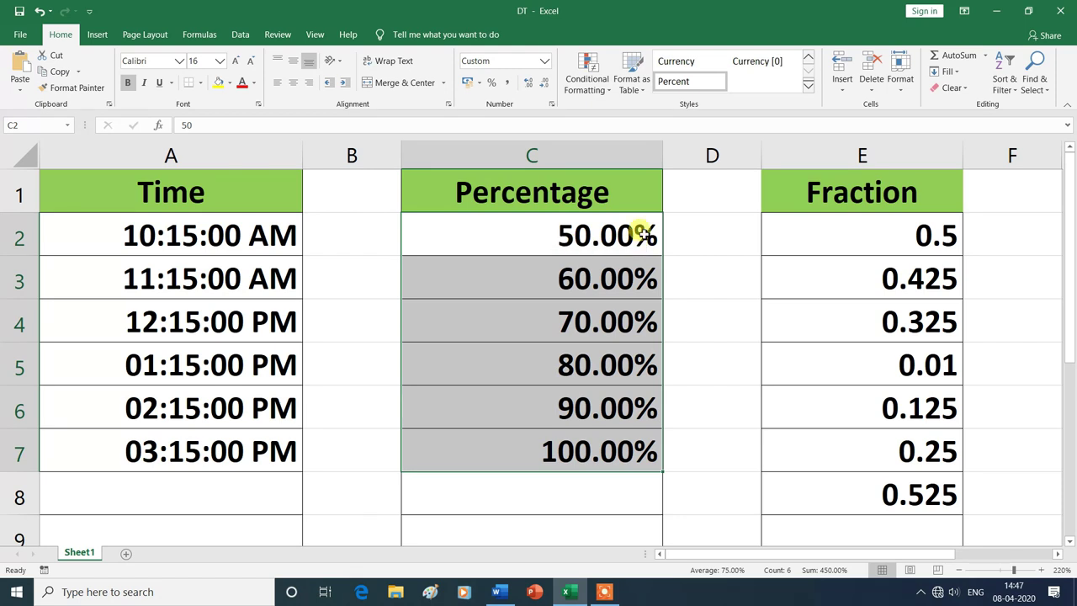
{"action": "left_click", "coordinate": [352, 526]}
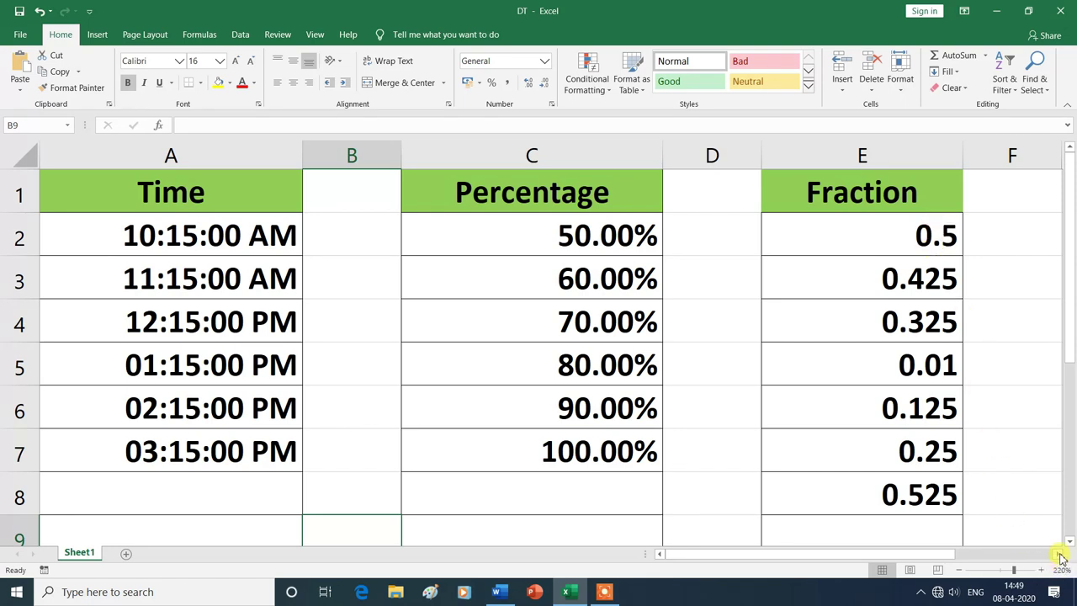
{"action": "left_click", "coordinate": [1059, 554]}
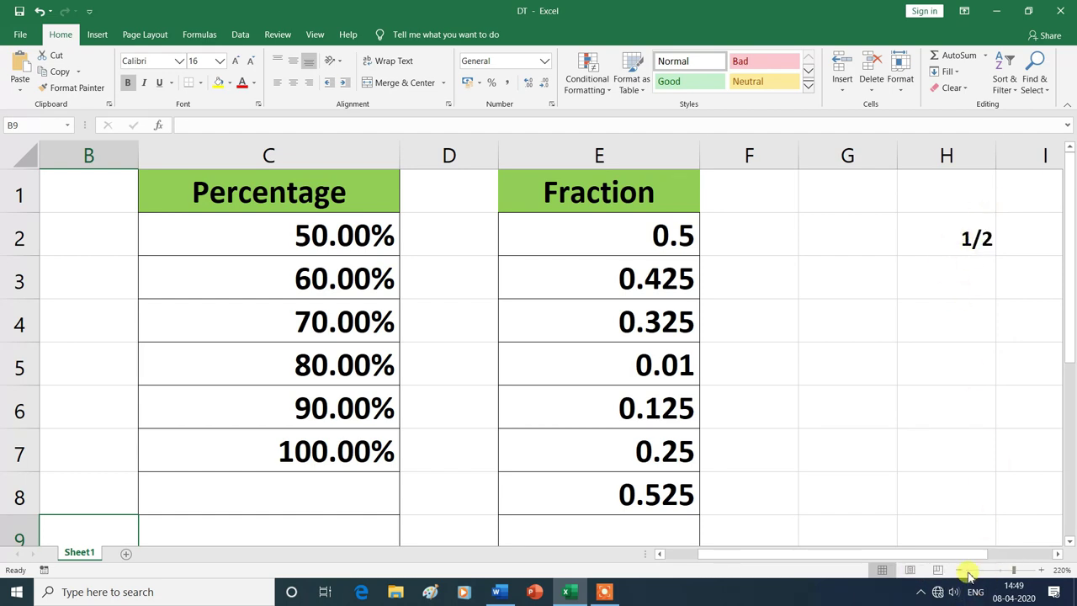
{"action": "left_click", "coordinate": [659, 553]}
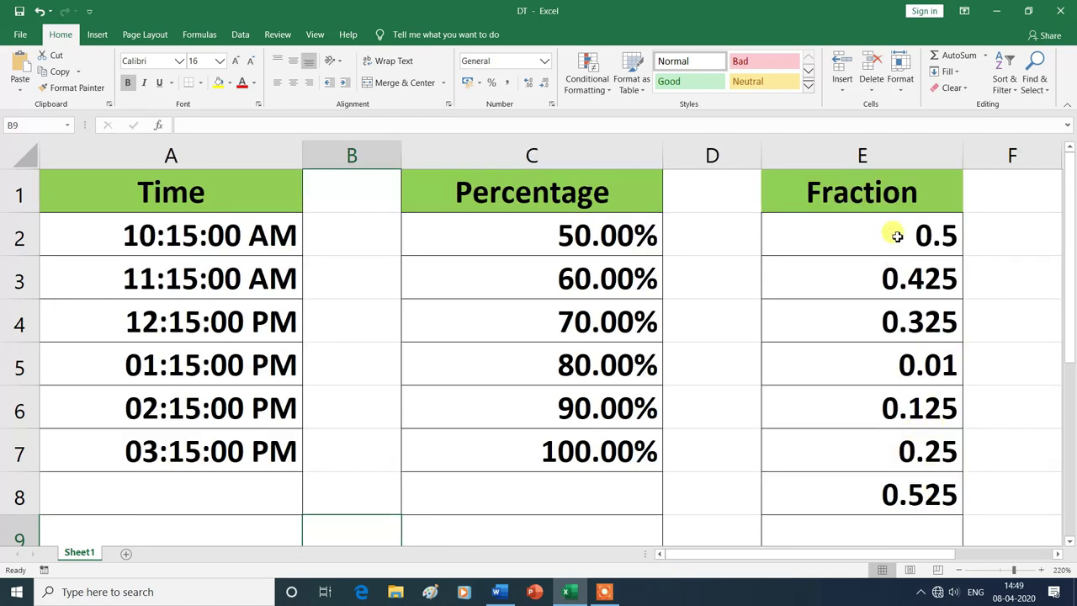
{"action": "left_click_drag", "start_coordinate": [855, 229], "coordinate": [869, 492]}
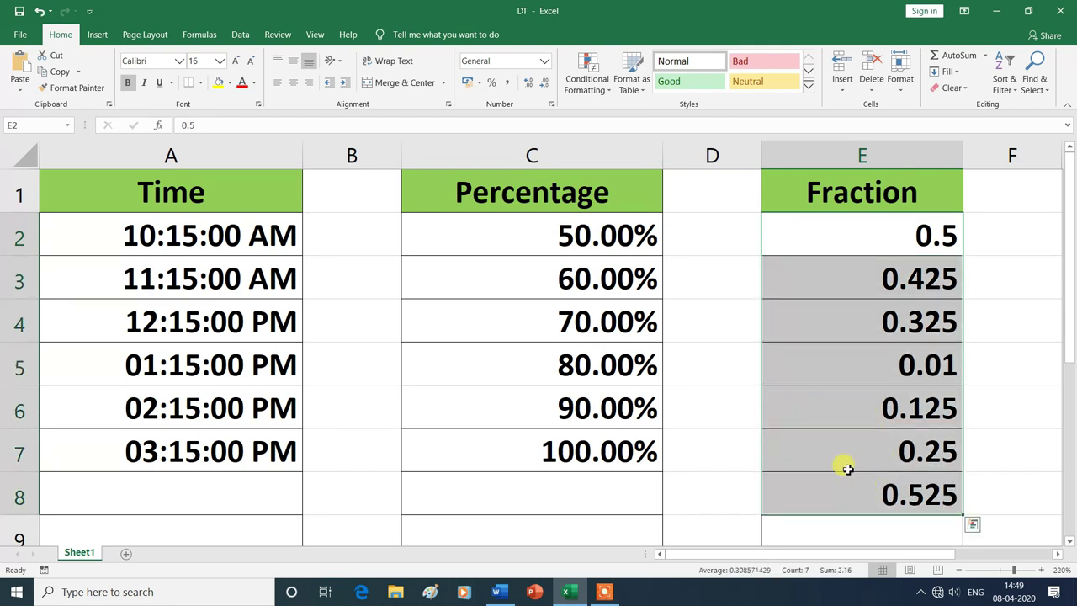
Step: Format E2:E8 as Fraction, up to three digits, e.g. 1/2, 17/40, 1/100
{"action": "left_click", "coordinate": [545, 61]}
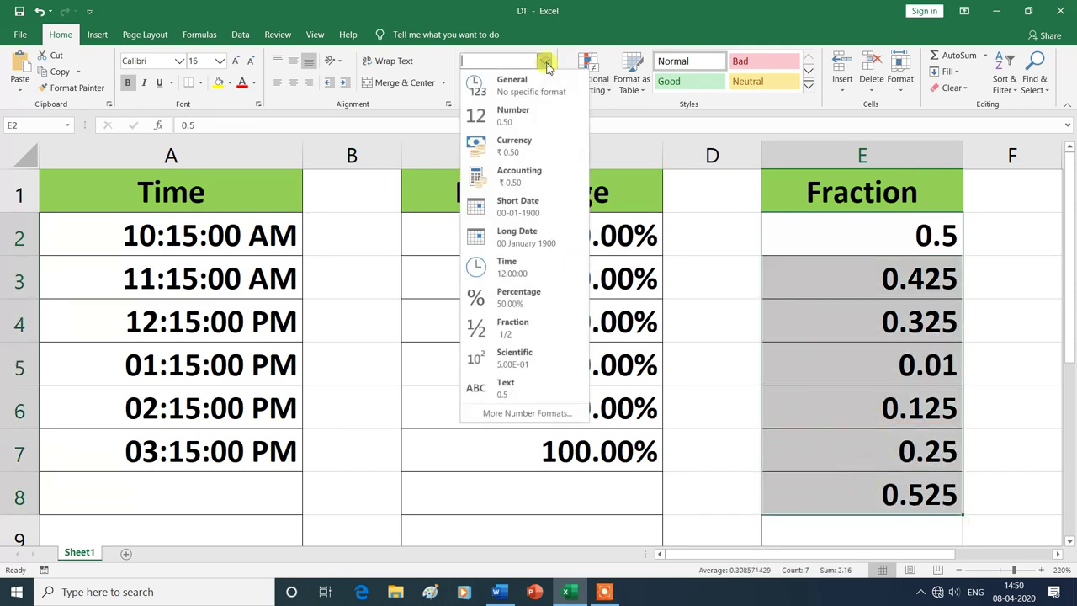
{"action": "left_click", "coordinate": [502, 414]}
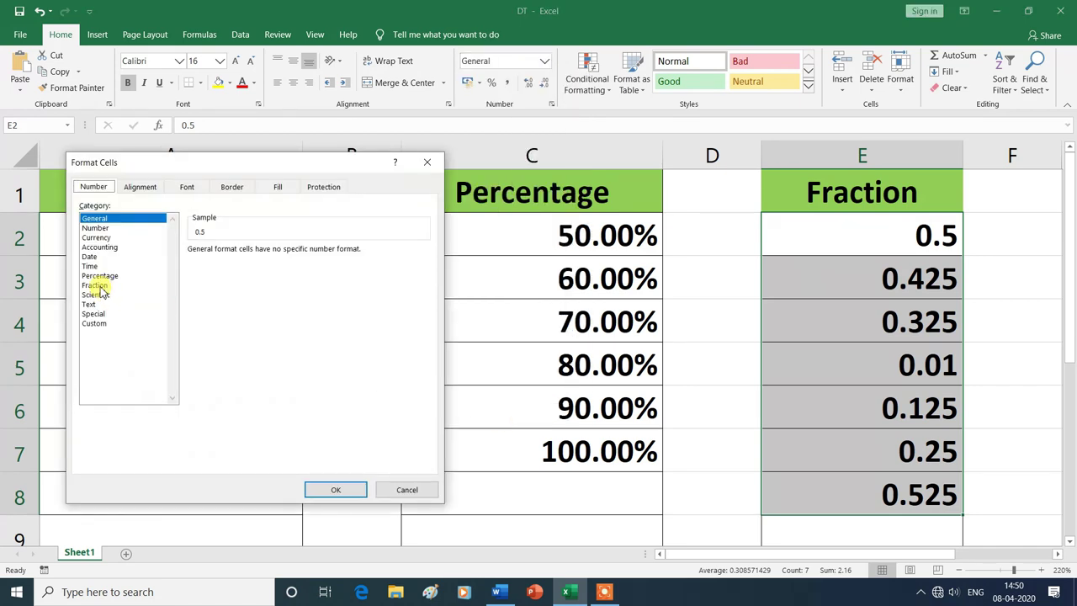
{"action": "left_click", "coordinate": [95, 285]}
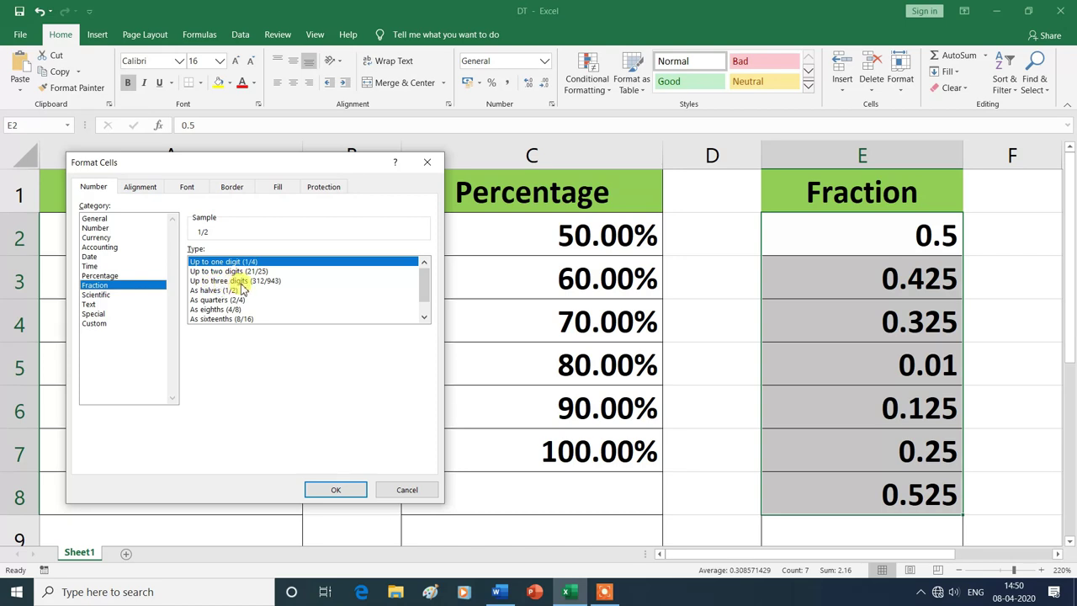
{"action": "left_click", "coordinate": [240, 280]}
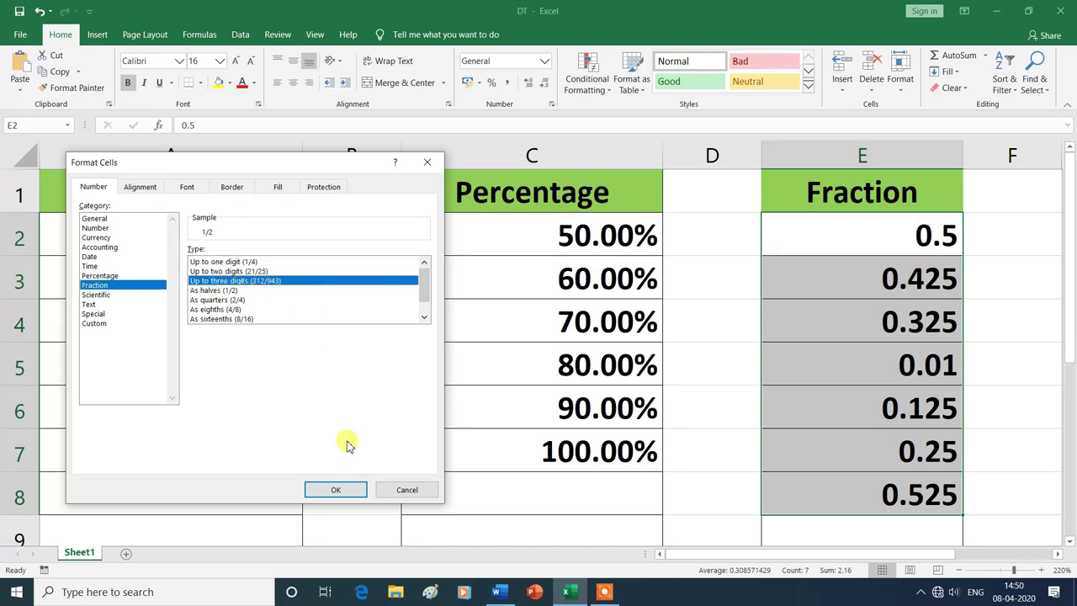
{"action": "left_click", "coordinate": [335, 490]}
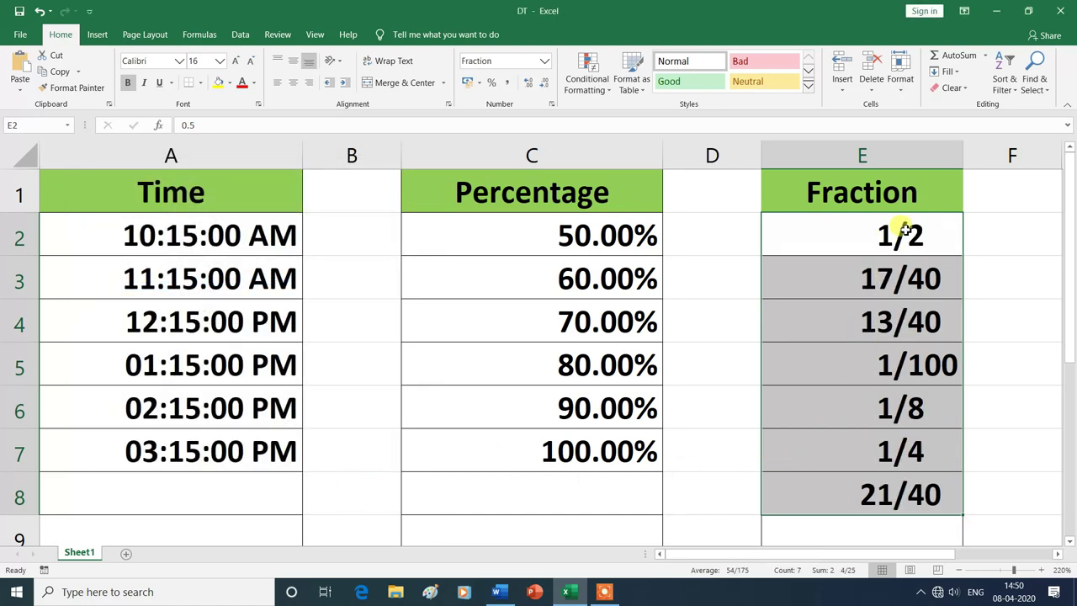
{"action": "left_click", "coordinate": [731, 528]}
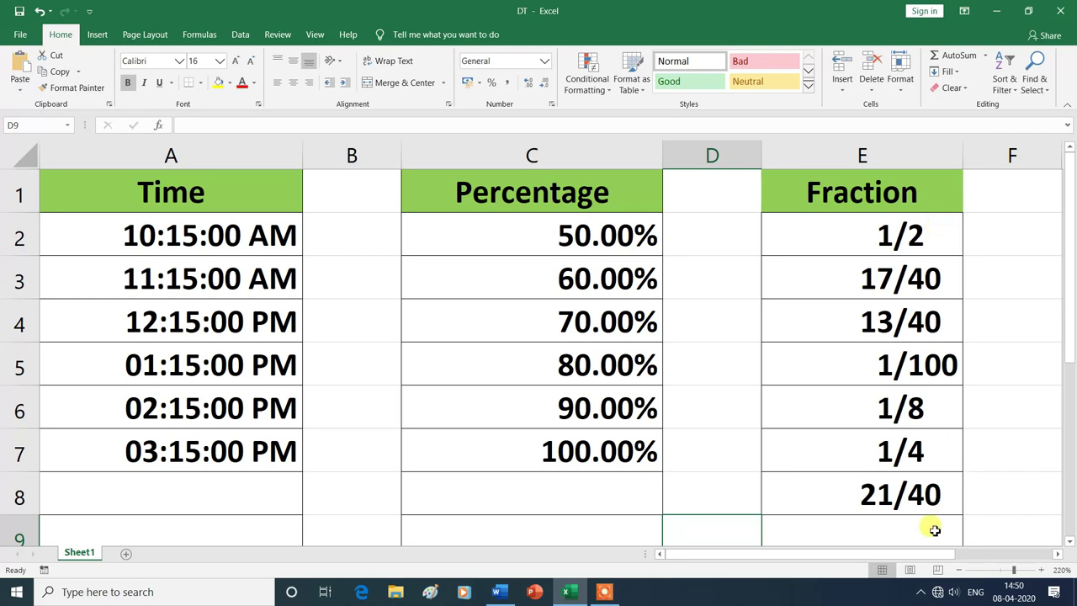
{"action": "left_click", "coordinate": [838, 234]}
{"action": "key", "text": "ctrl+shift+Down"}
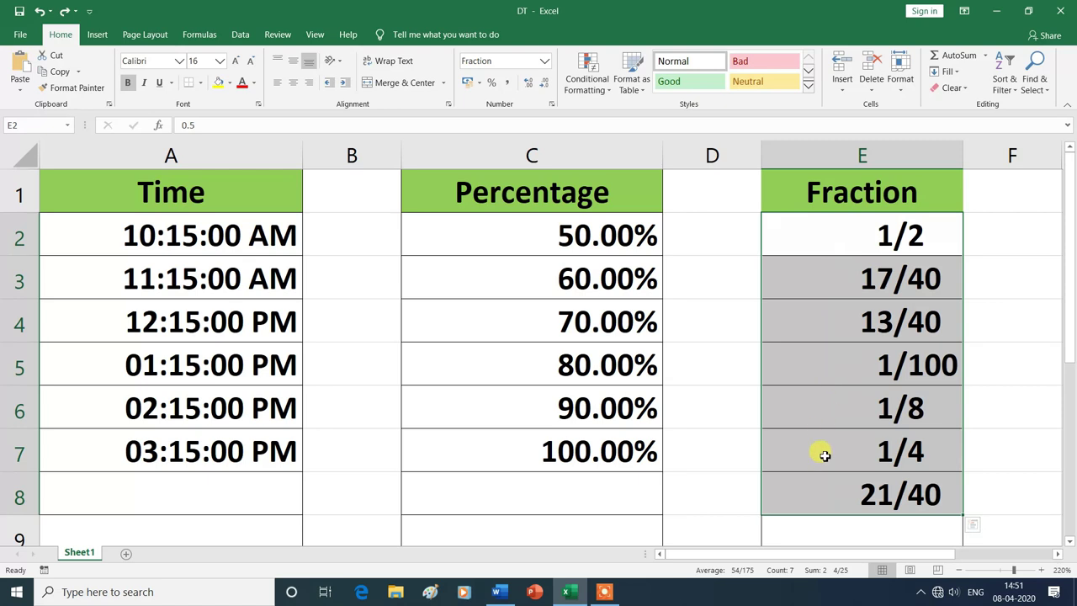
Step: Set E2:E8 back to General so they show decimals 0.5, 0.425, 0.525
{"action": "left_click", "coordinate": [544, 62]}
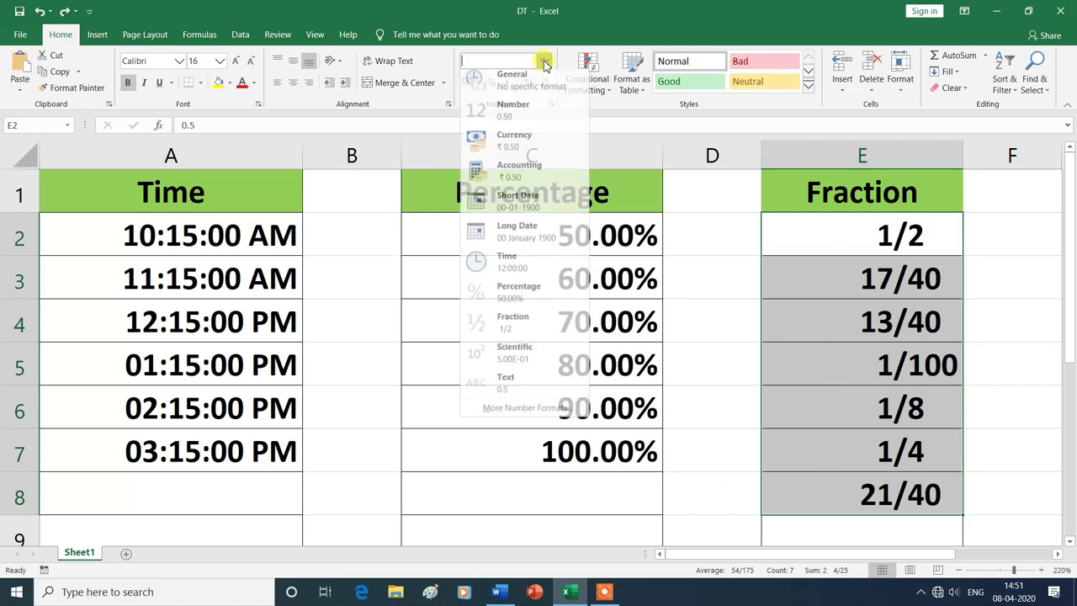
{"action": "left_click", "coordinate": [530, 94]}
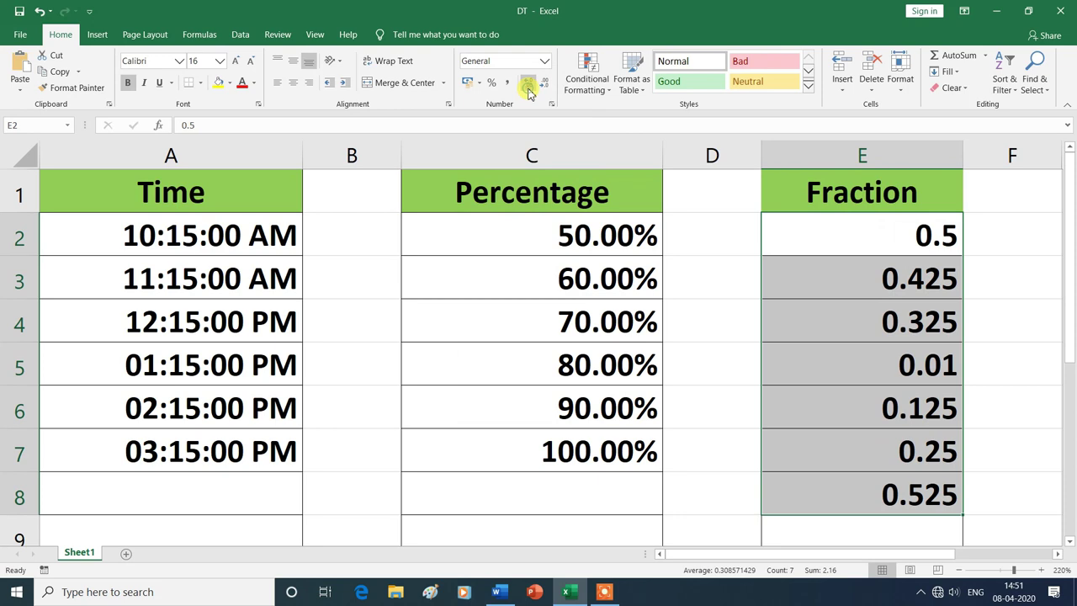
{"action": "left_click", "coordinate": [699, 536]}
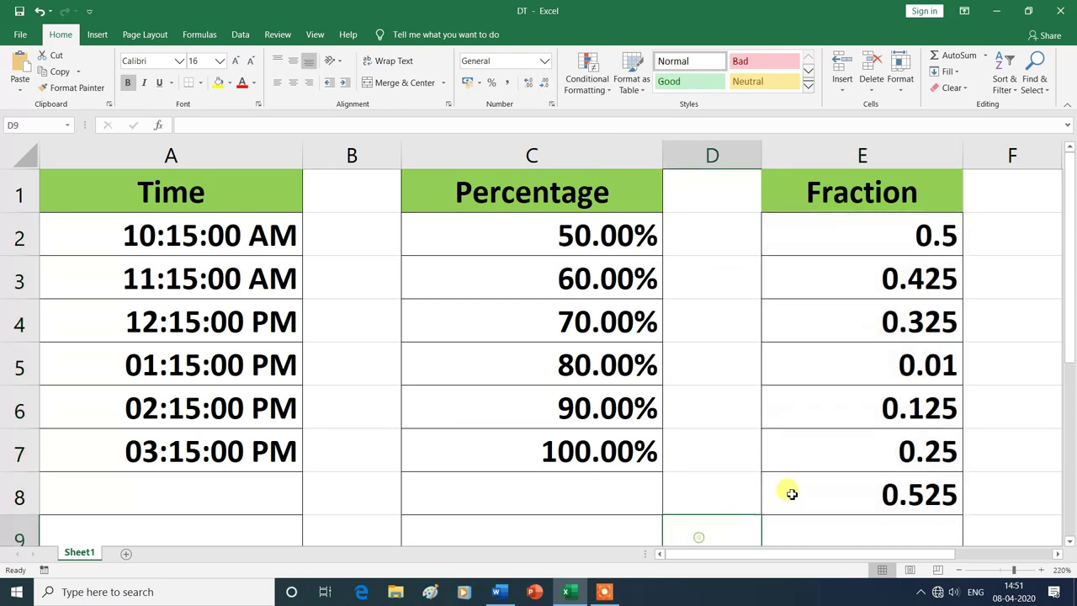